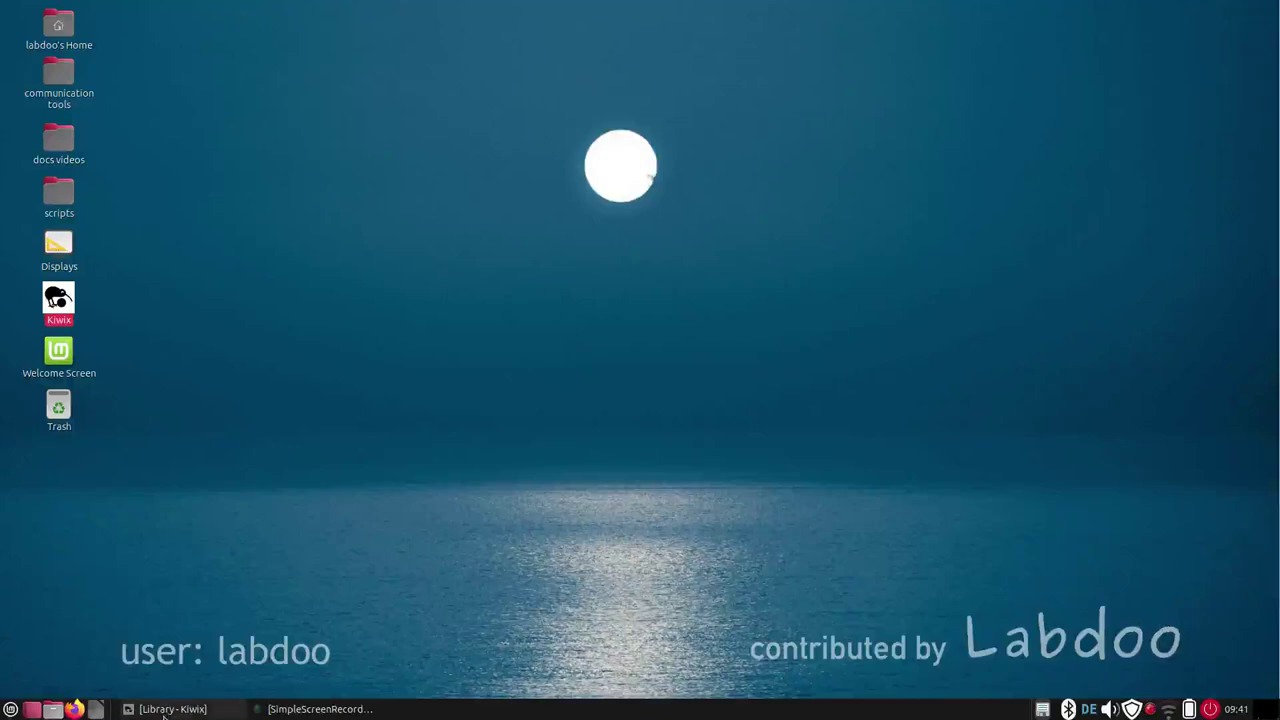
Step: Restore the Kiwix library window and scroll through its Local Files archives, such as Wikiversity and Wikipedia
click(222, 710)
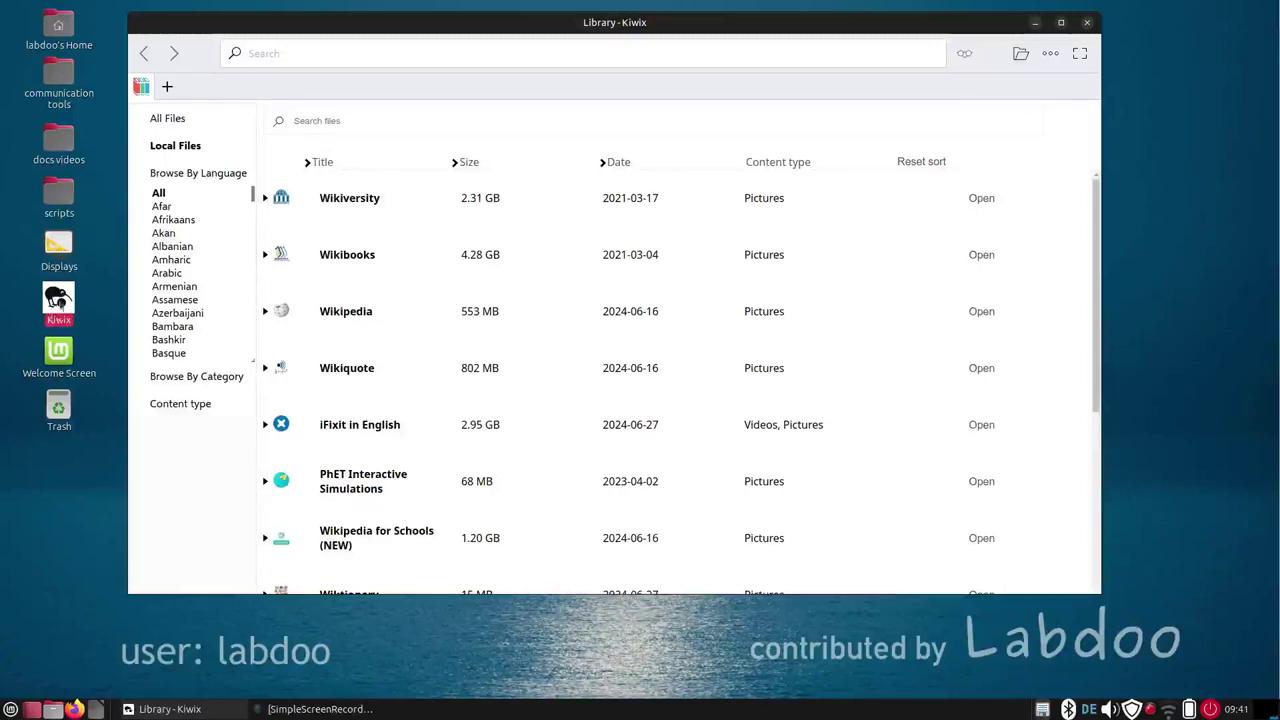
scroll(497, 262, down, 5)
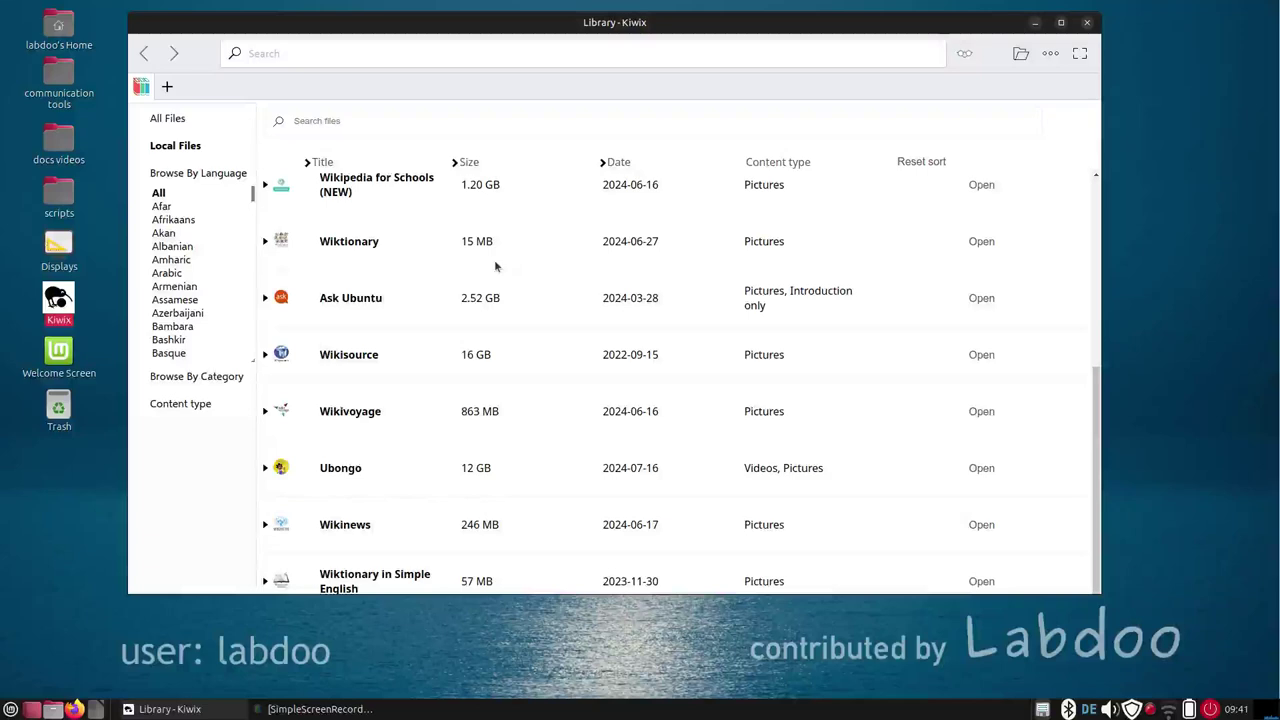
scroll(583, 277, up, 5)
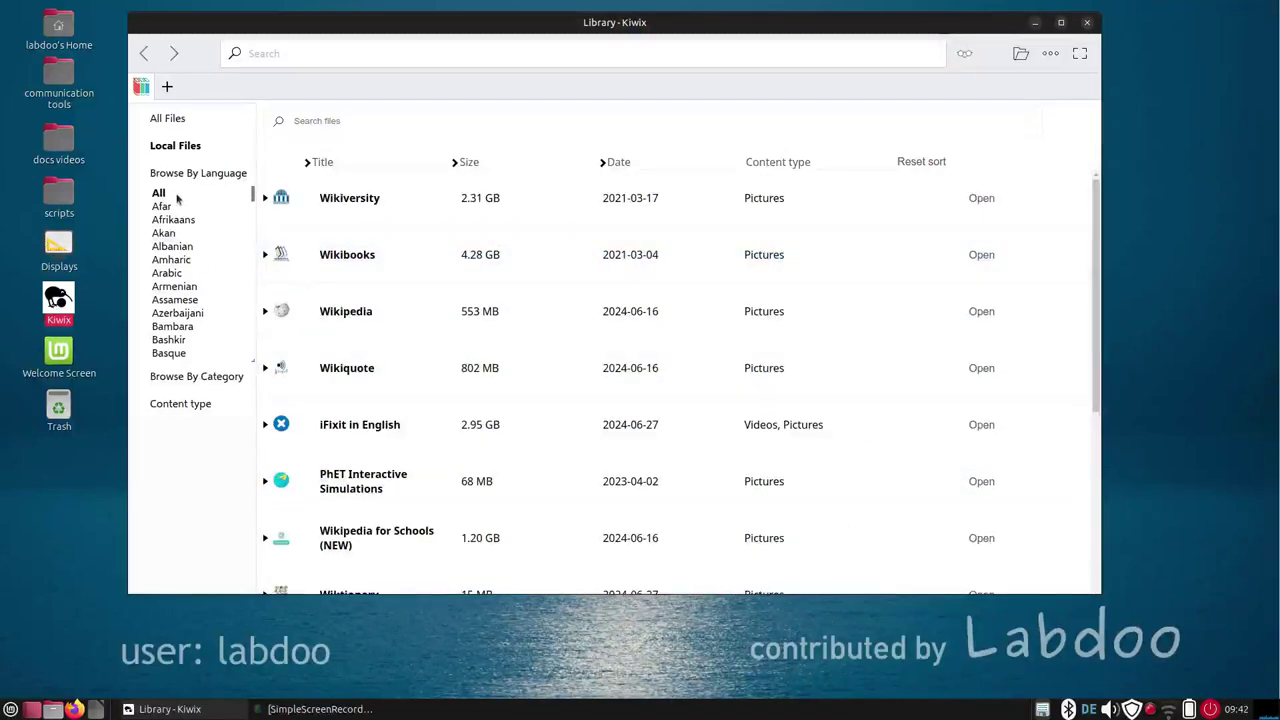
scroll(466, 294, down, 5)
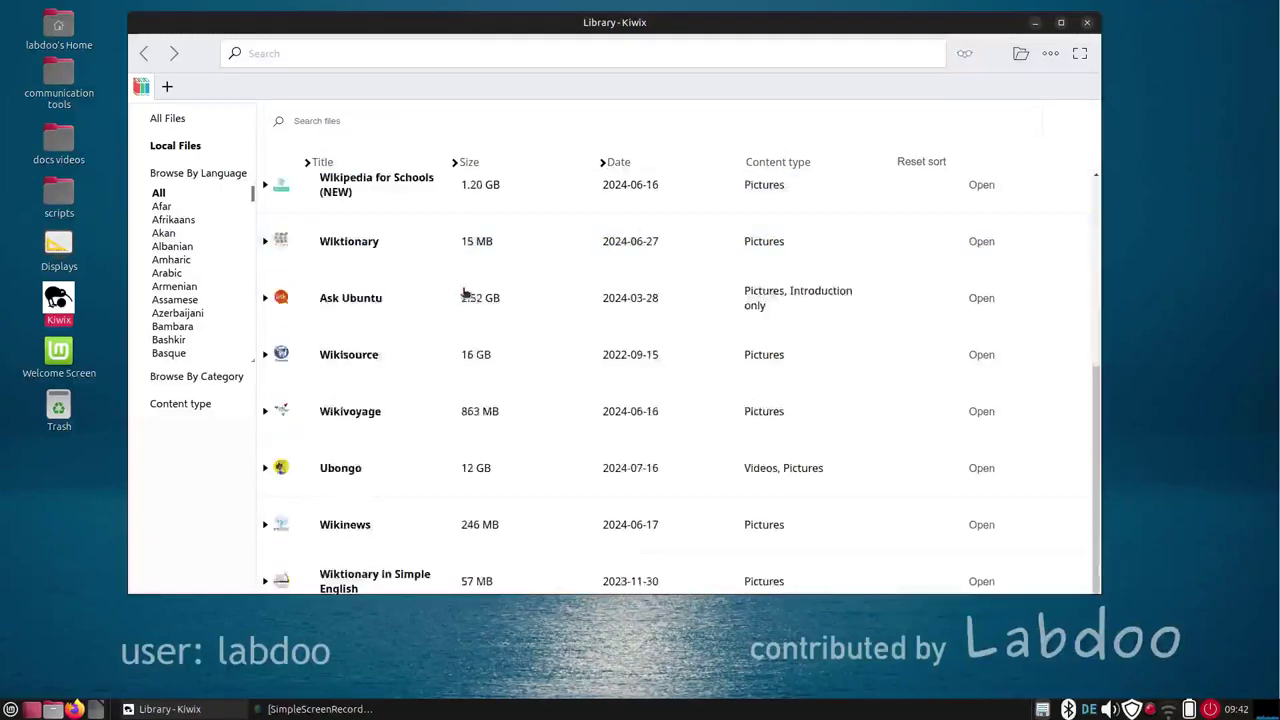
Step: Expand the Ubongo entry, open and browse its Kiwix video archive, then close that tab
click(365, 470)
click(975, 470)
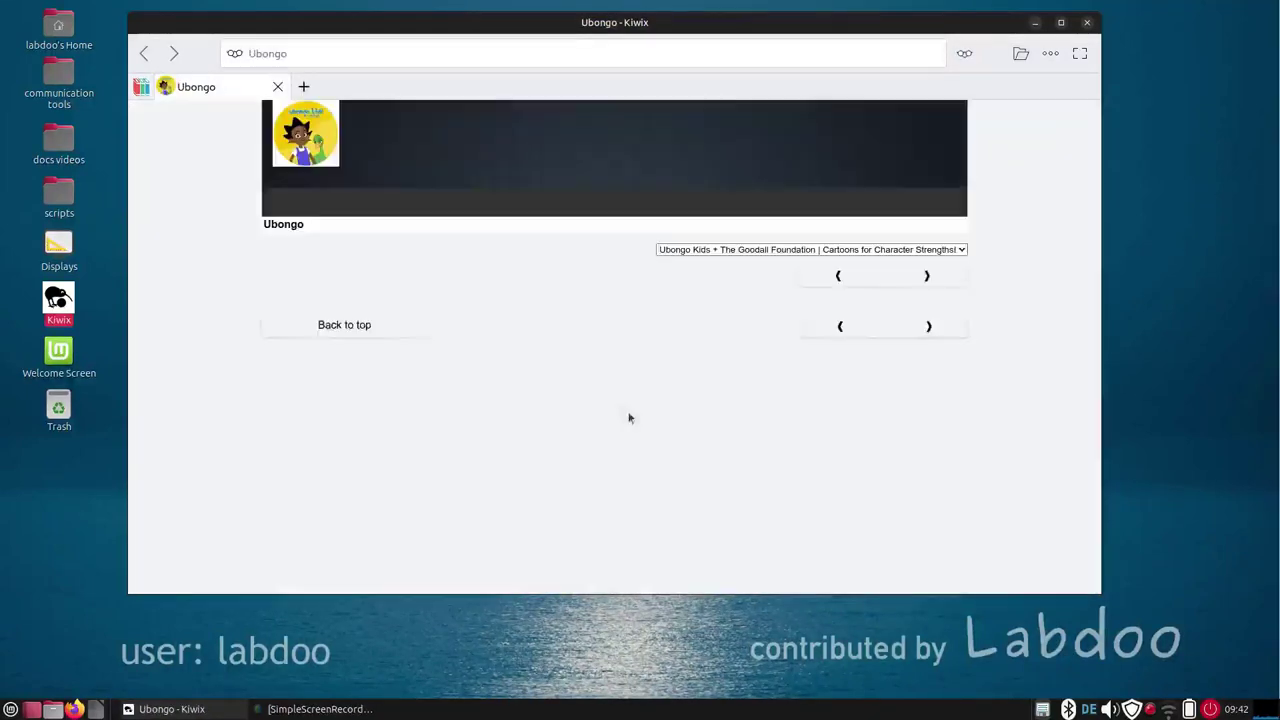
scroll(918, 360, down, 5)
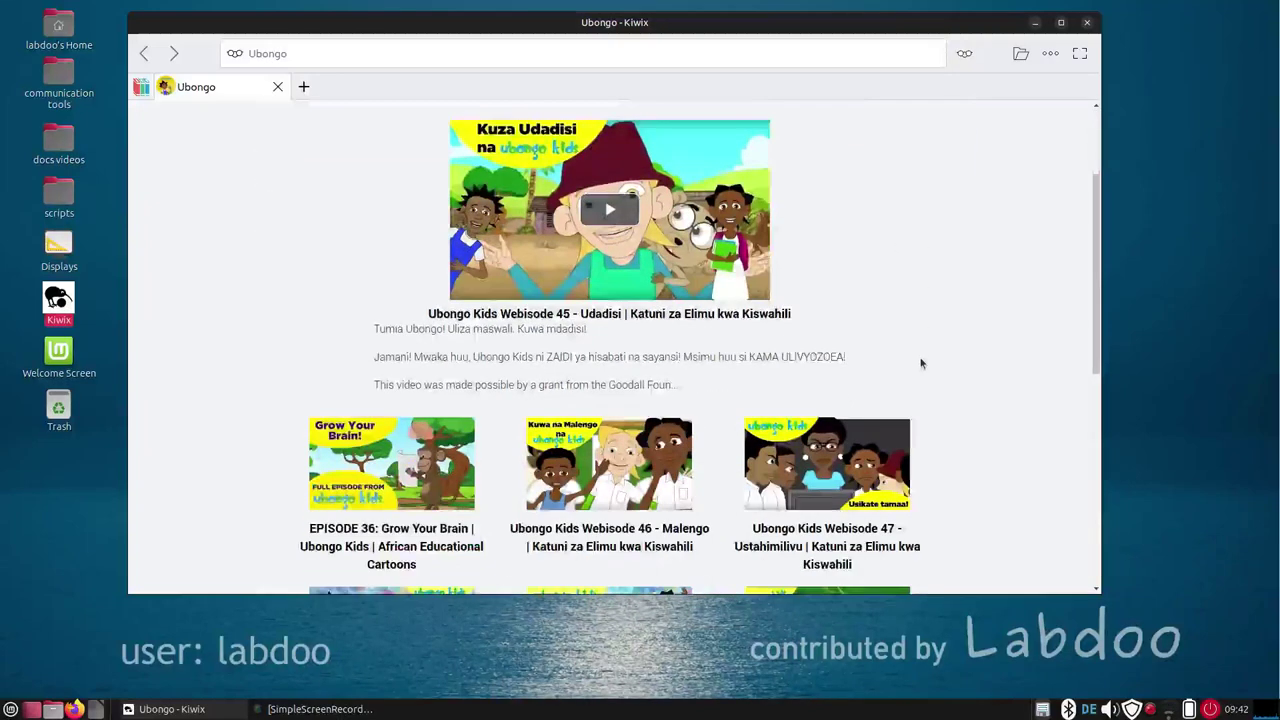
scroll(916, 351, down, 3)
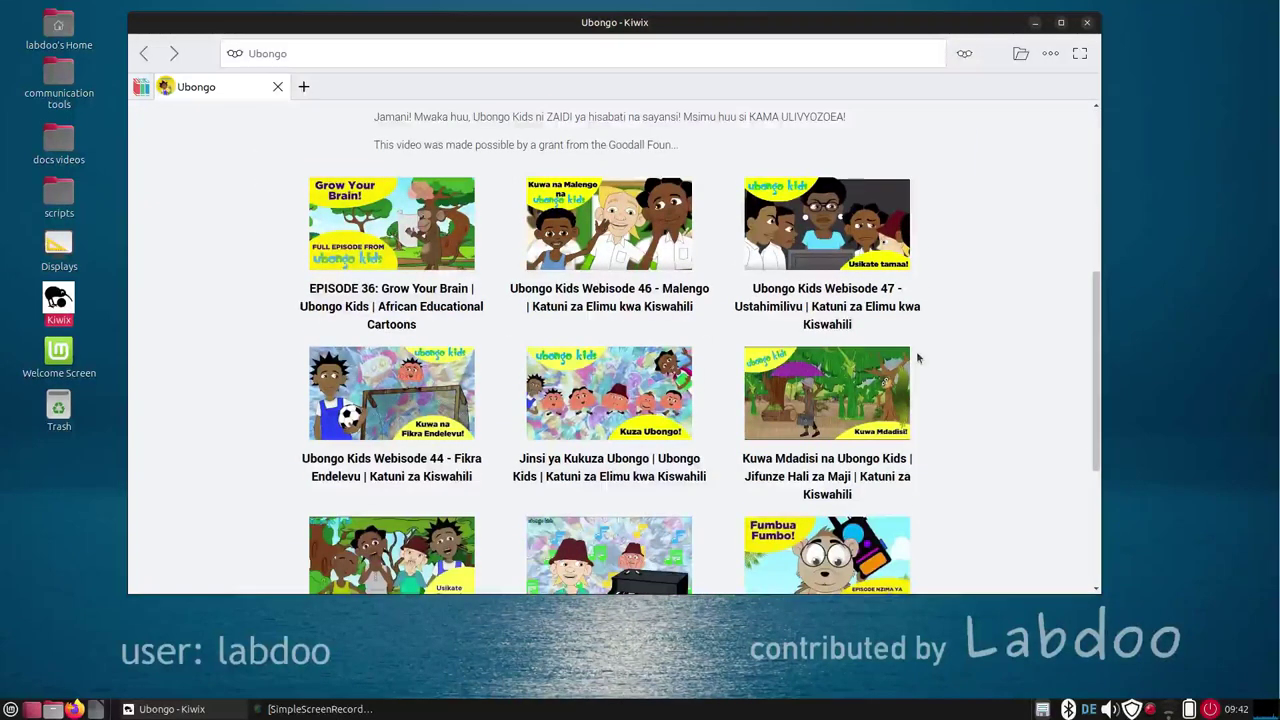
scroll(916, 351, up, 8)
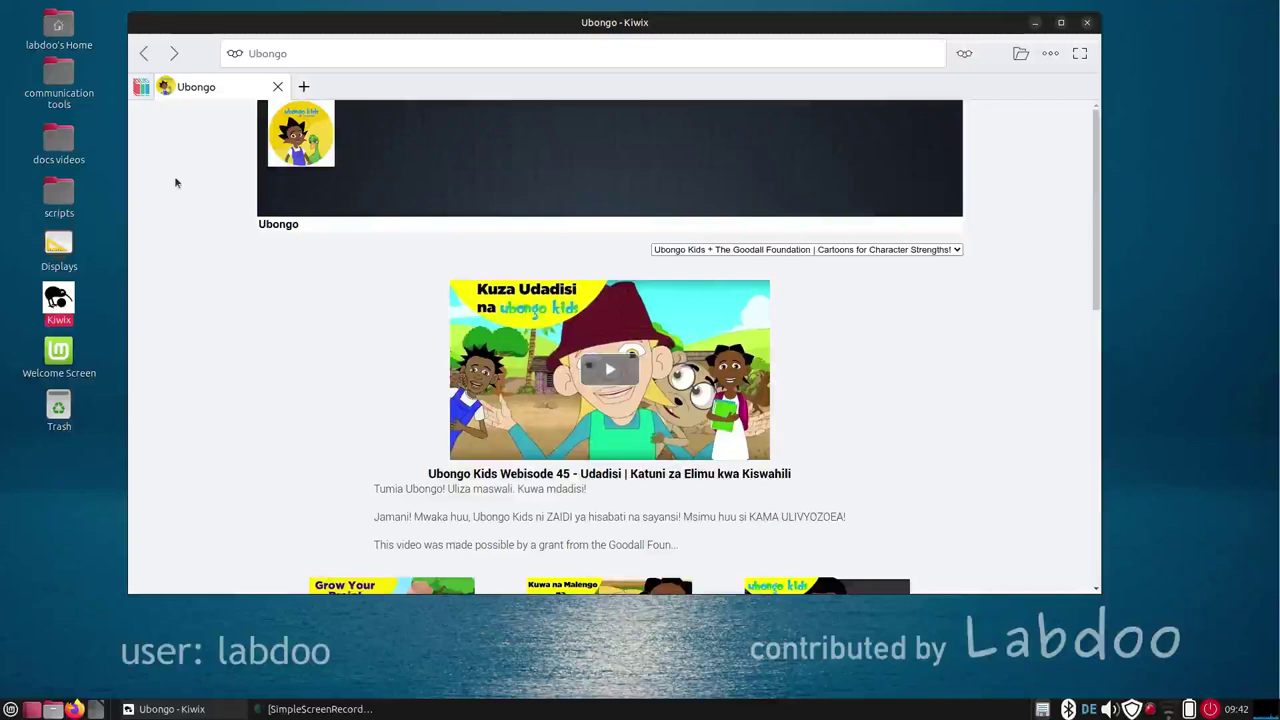
click(277, 87)
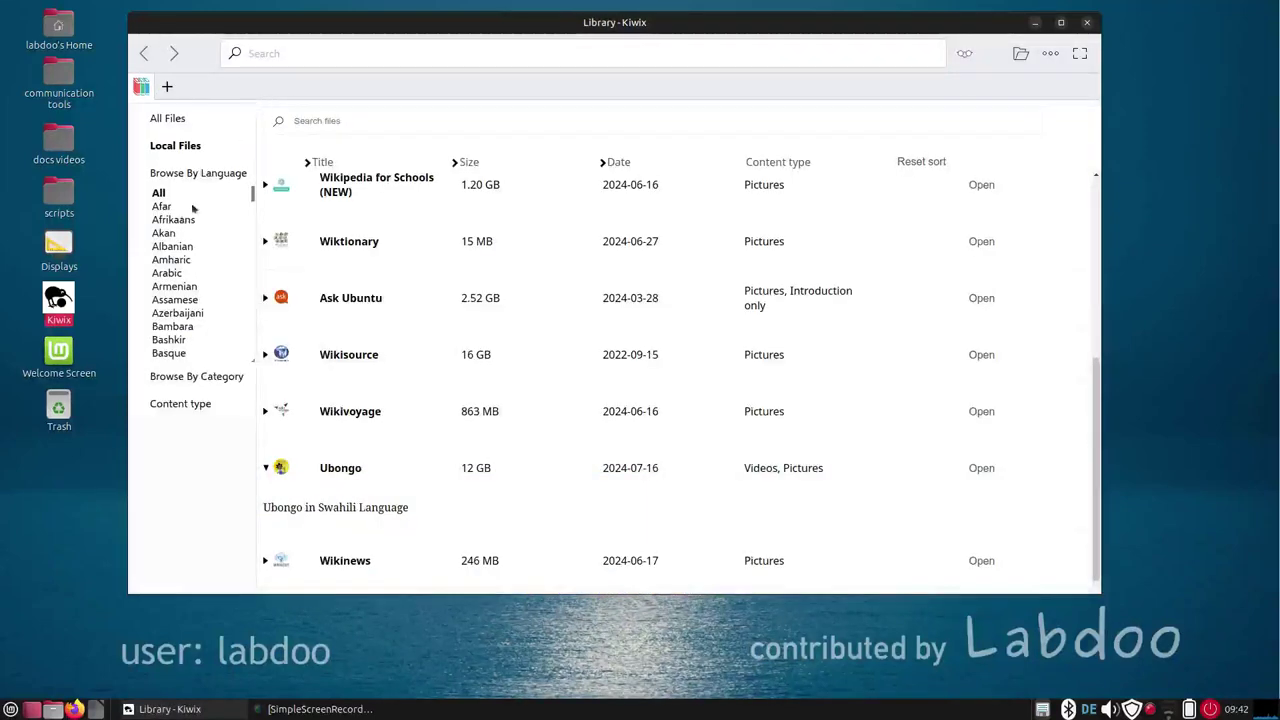
Step: Show the All Files catalogue listing downloadable archives like Wikibooks and PhET Interactive Simulations
click(177, 124)
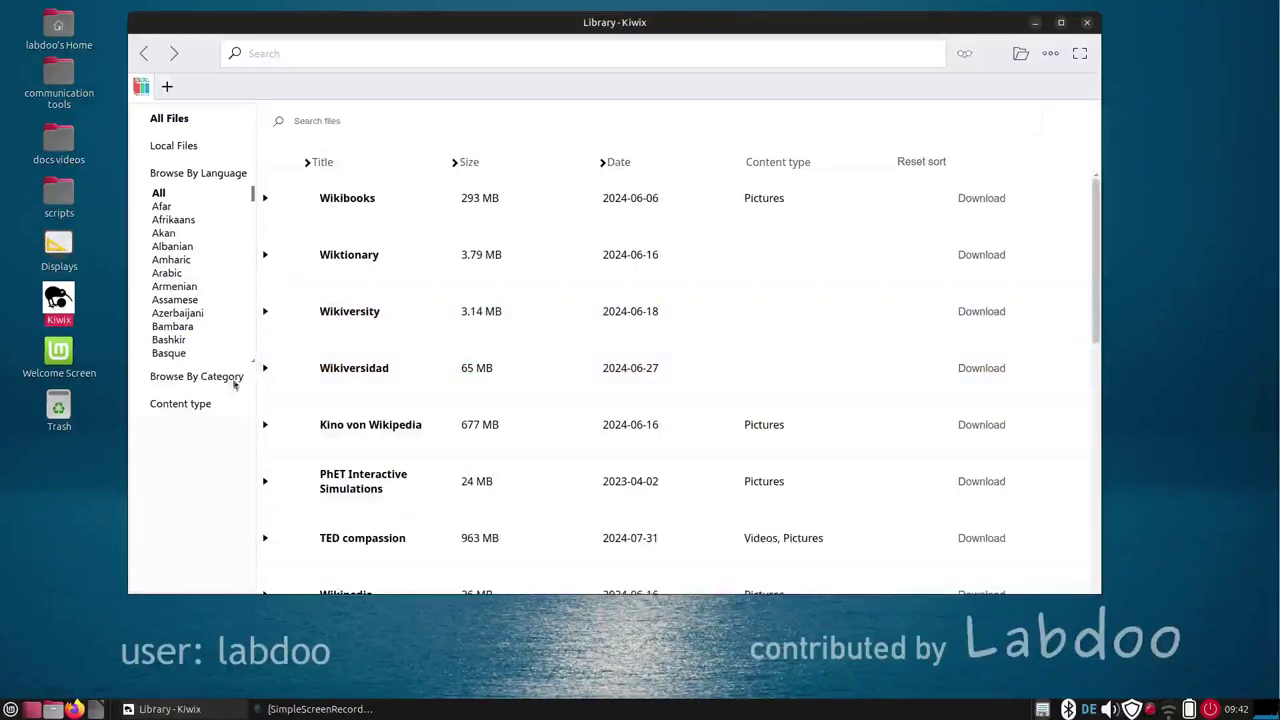
click(181, 277)
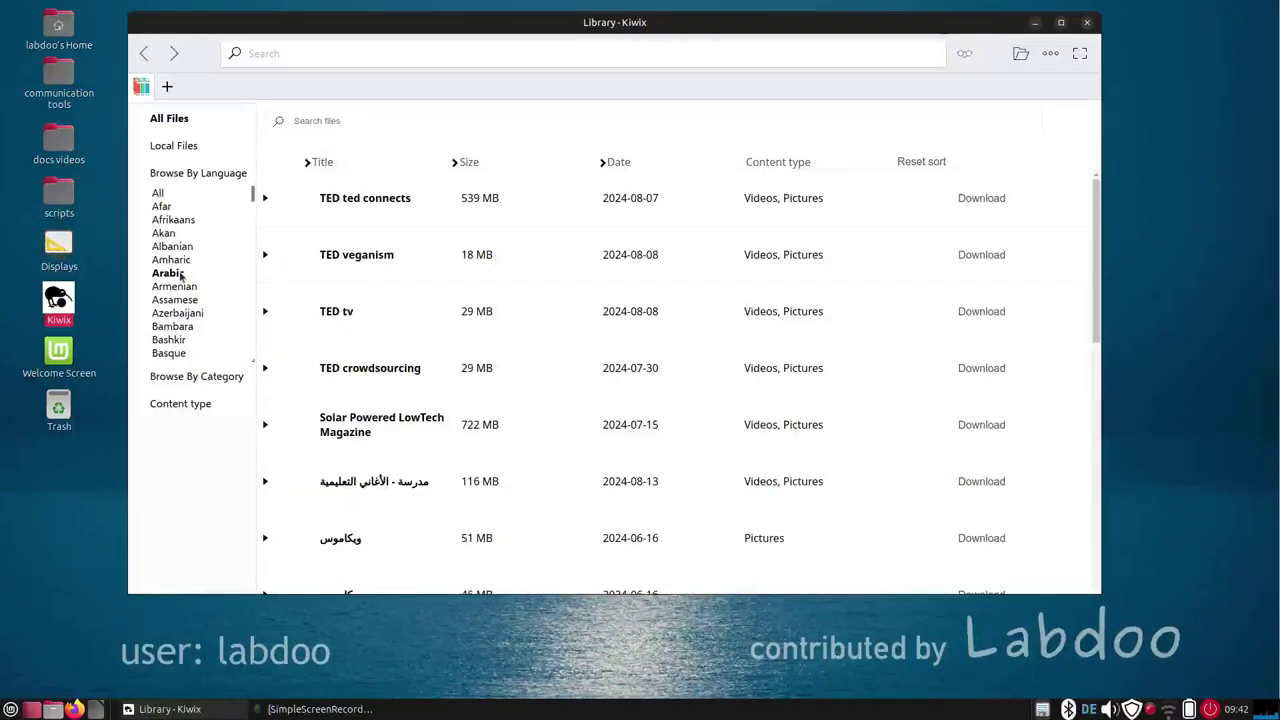
scroll(440, 370, down, 2)
scroll(454, 345, down, 5)
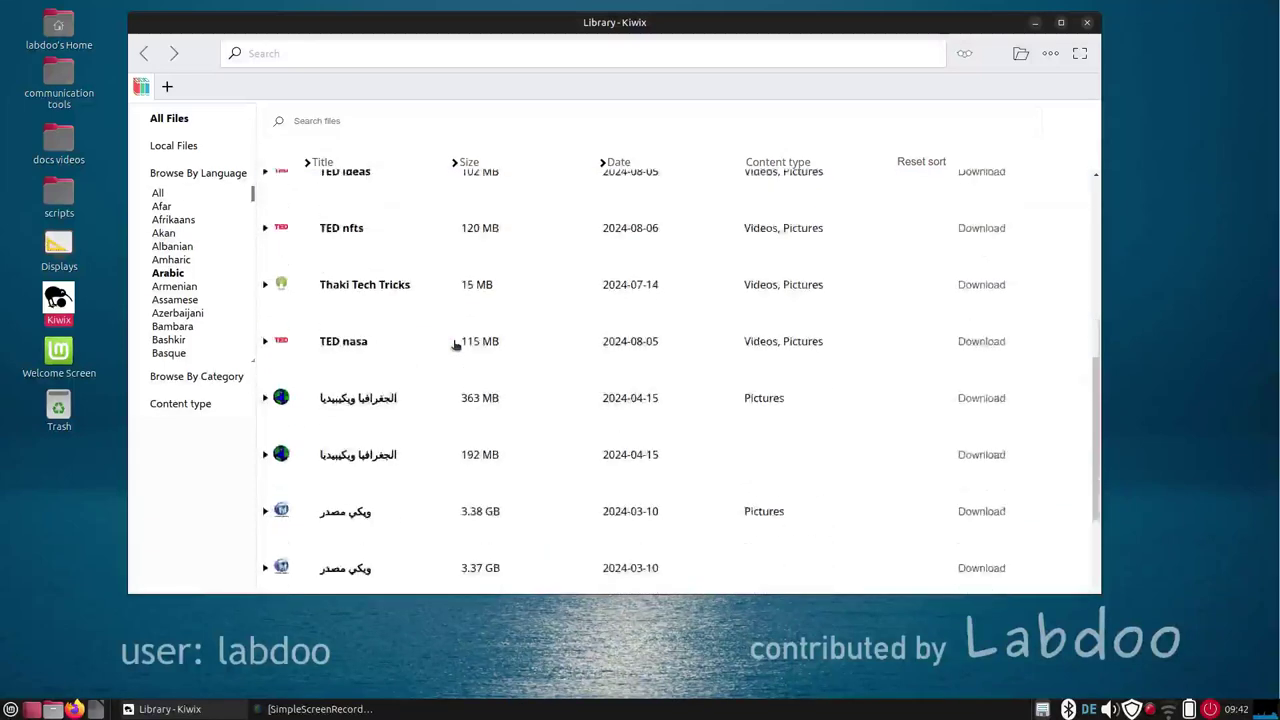
scroll(453, 347, up, 1)
scroll(452, 339, up, 4)
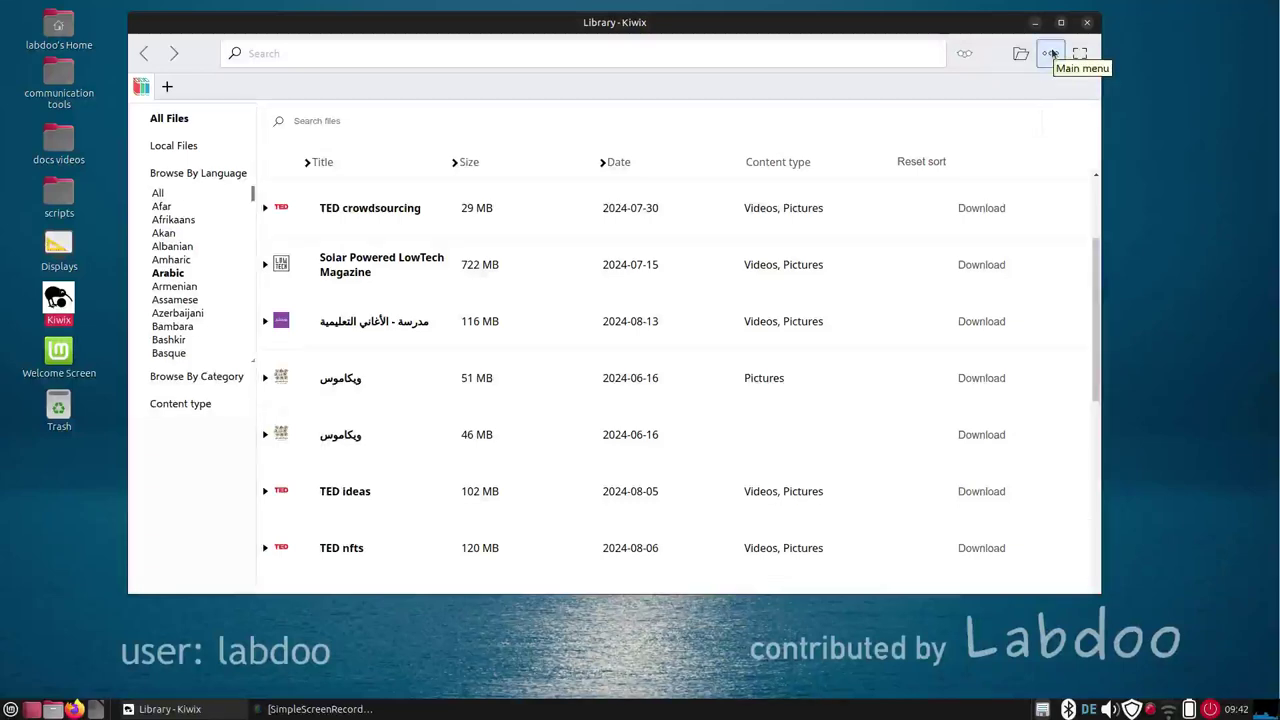
click(172, 194)
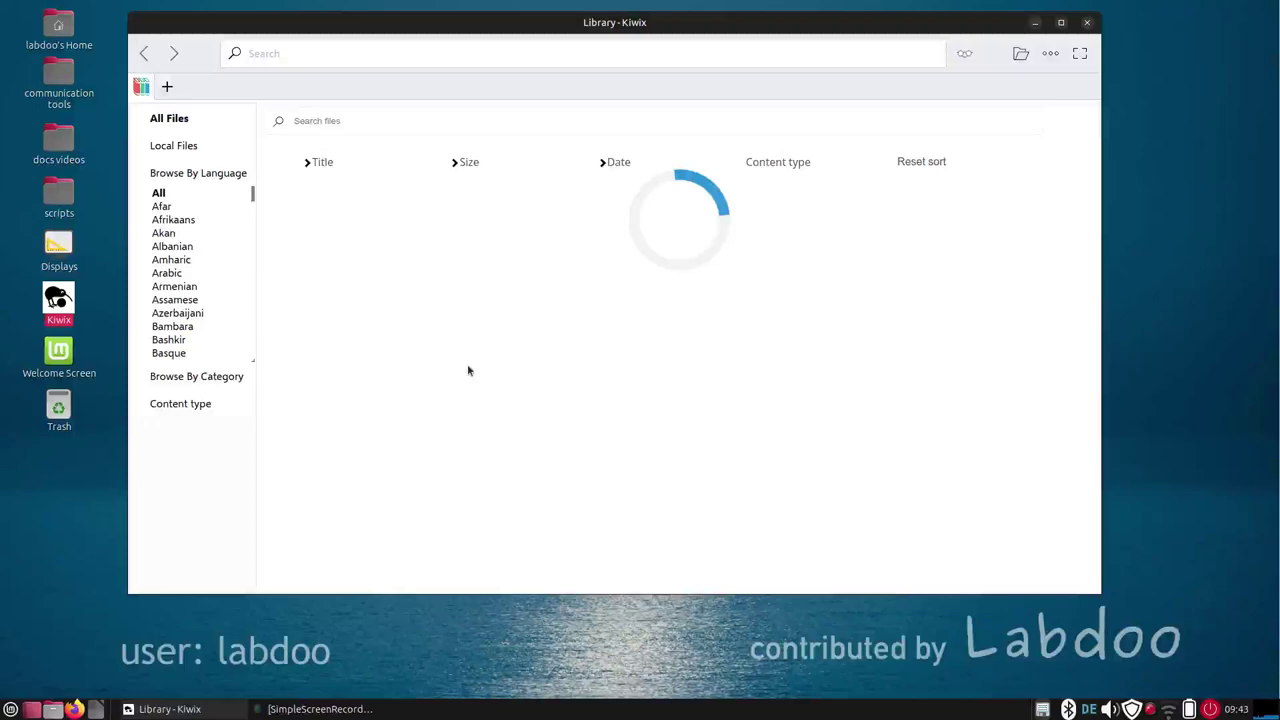
click(177, 147)
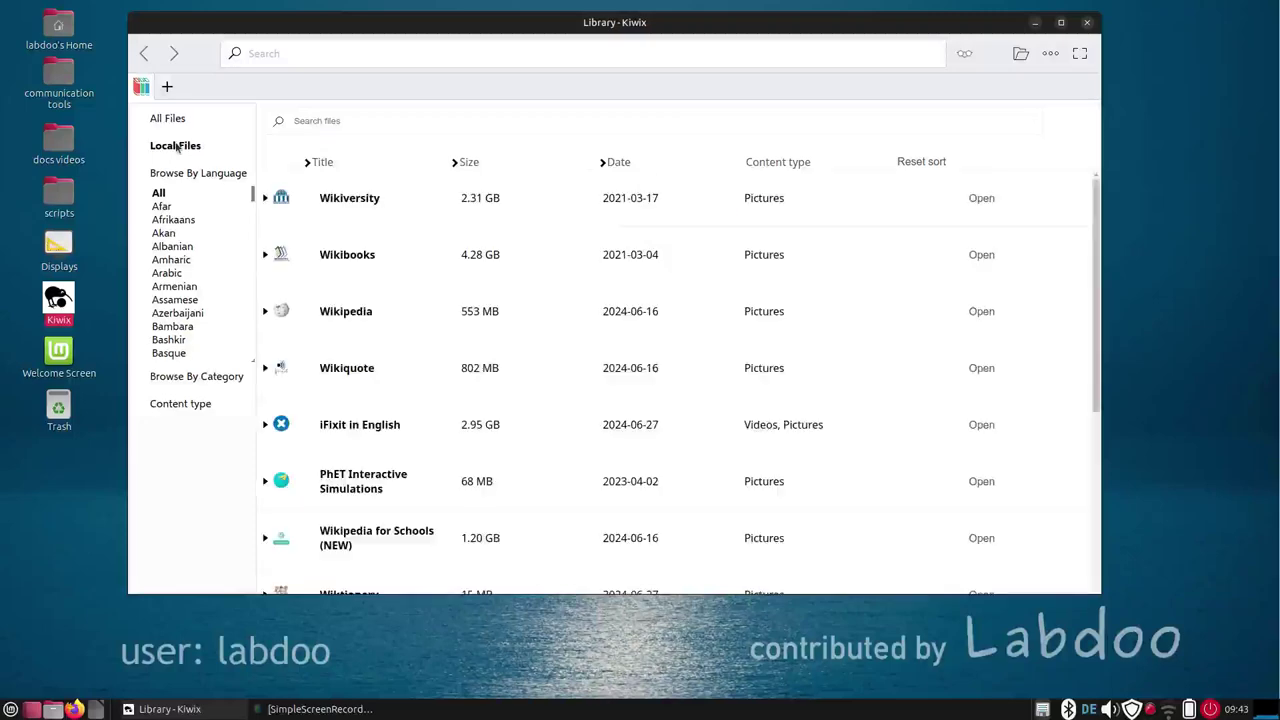
click(1052, 52)
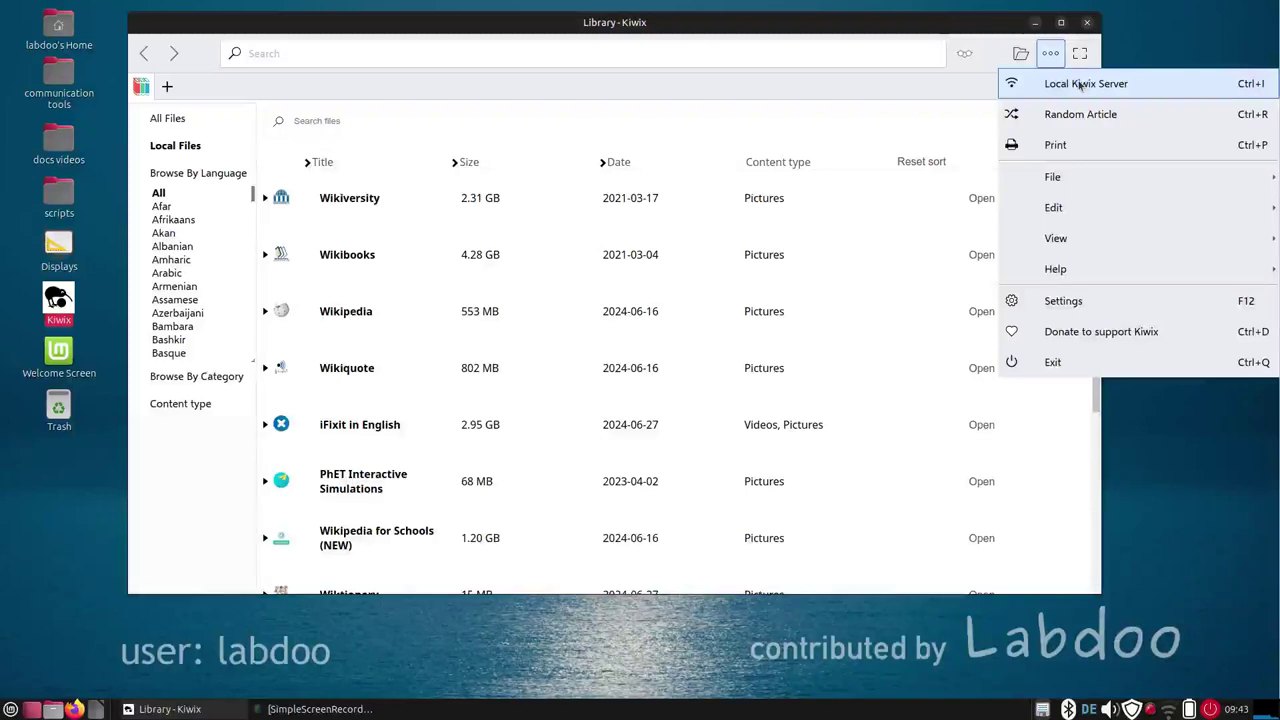
click(1080, 85)
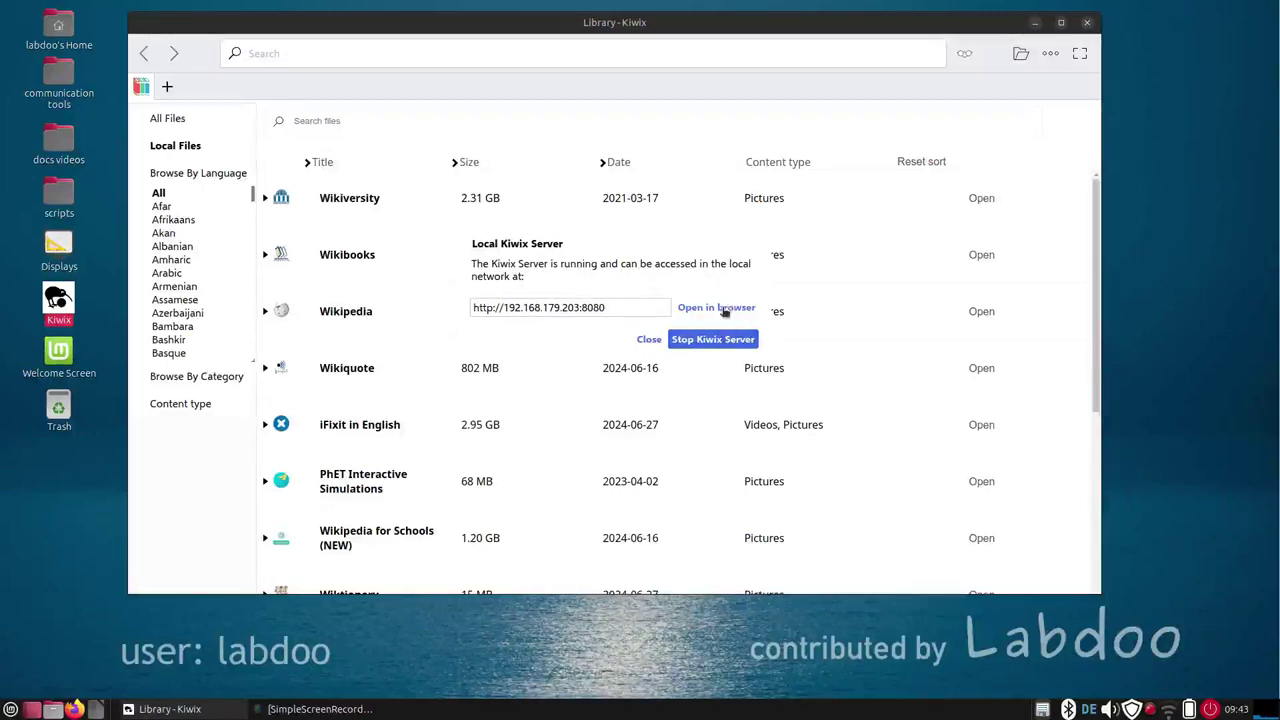
drag(609, 313, 470, 310)
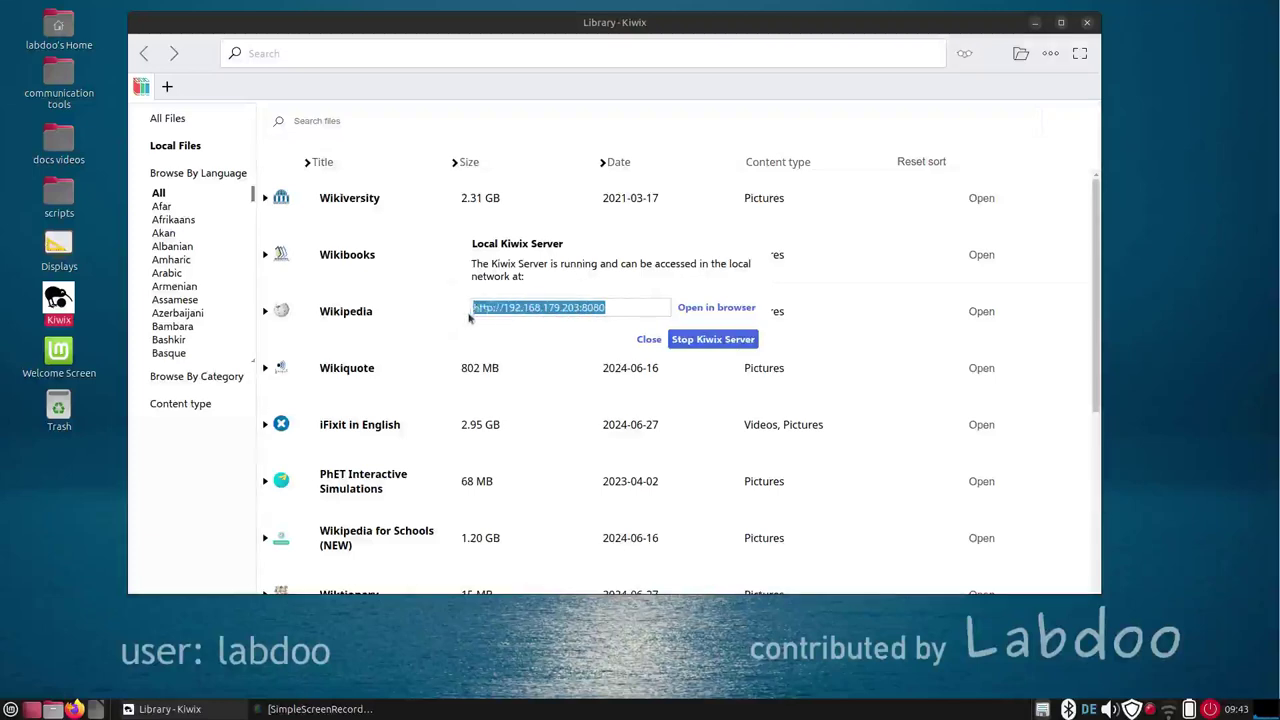
click(727, 310)
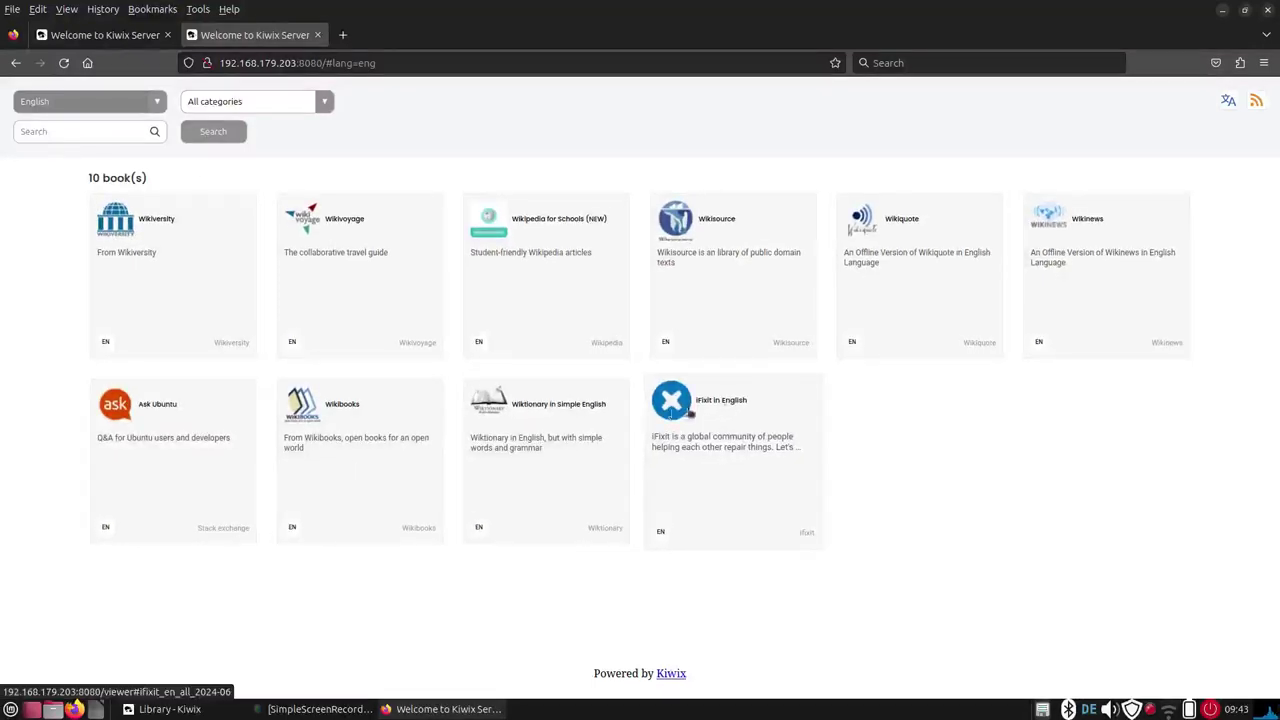
click(676, 451)
scroll(671, 315, down, 5)
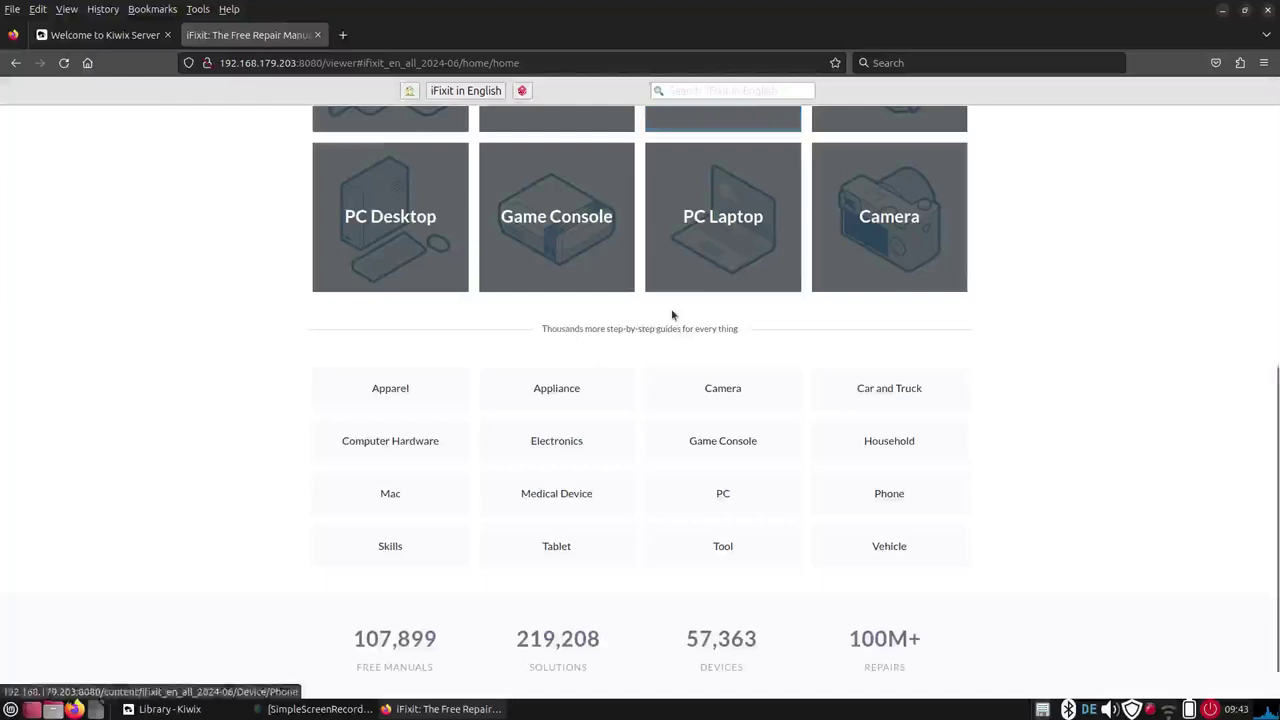
scroll(671, 315, up, 5)
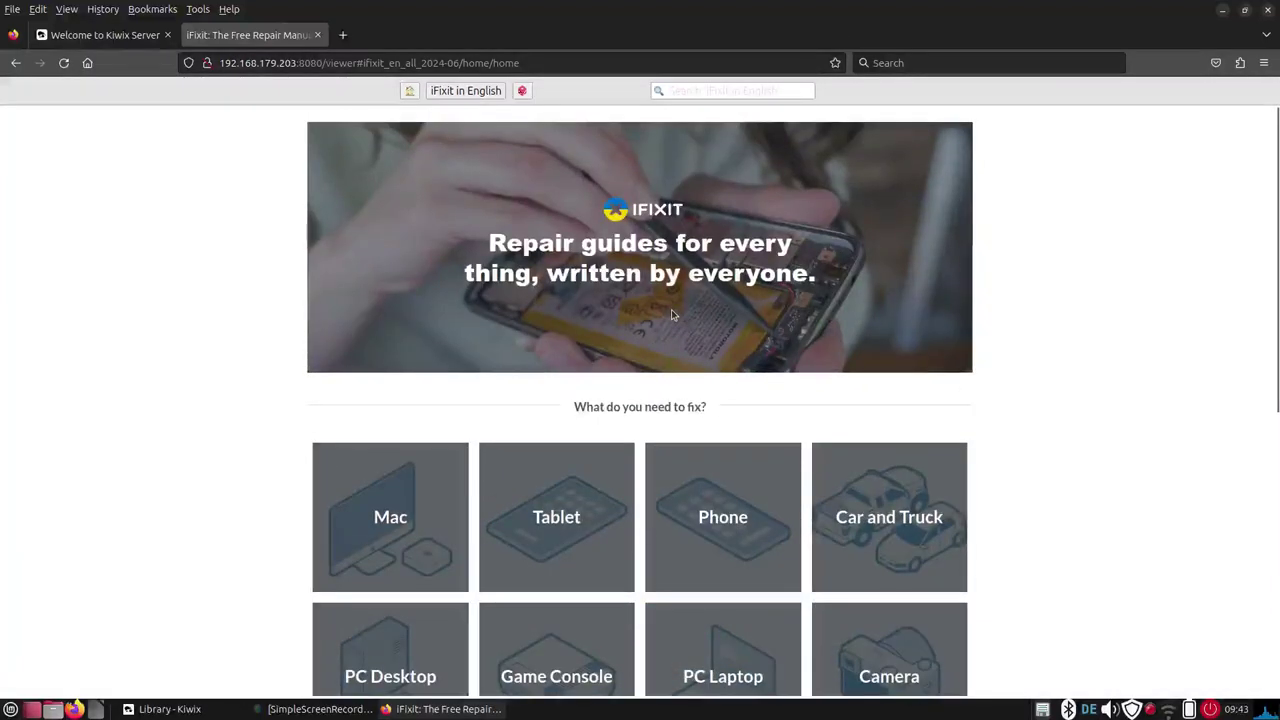
click(1270, 10)
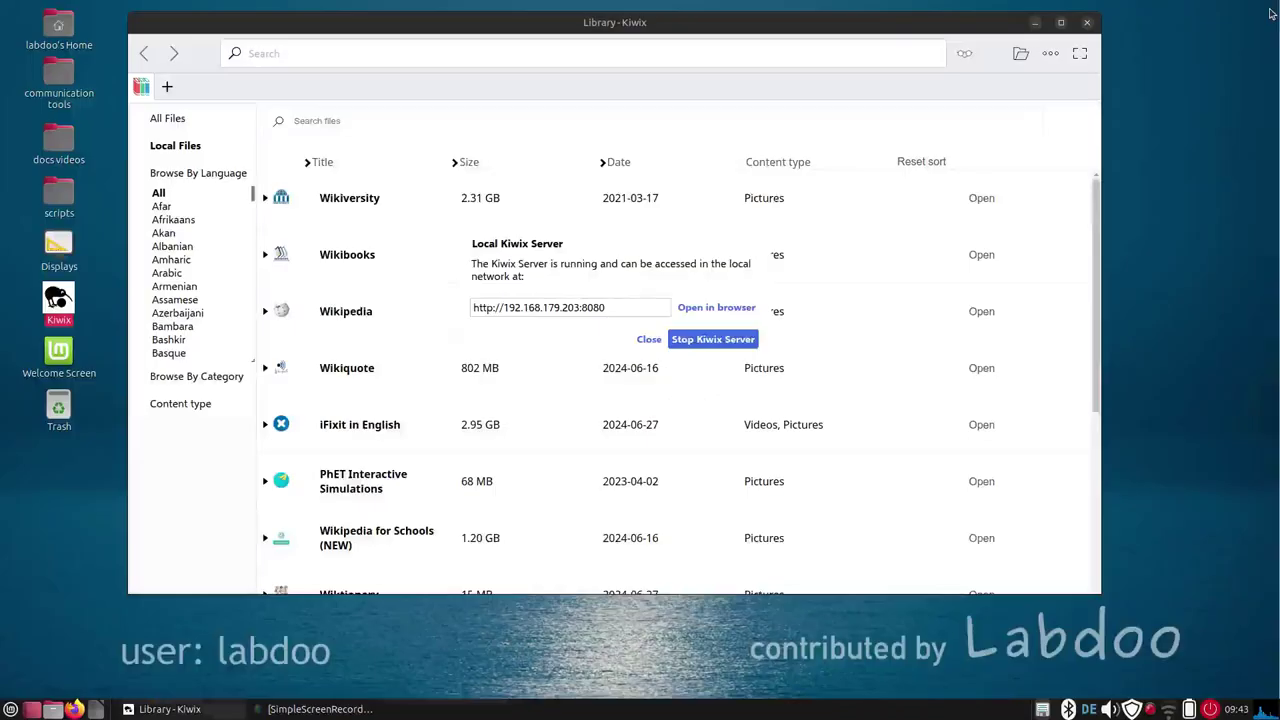
Step: Minimize the Kiwix window and launch Firefox with its preset Labdoo tabs
click(1035, 27)
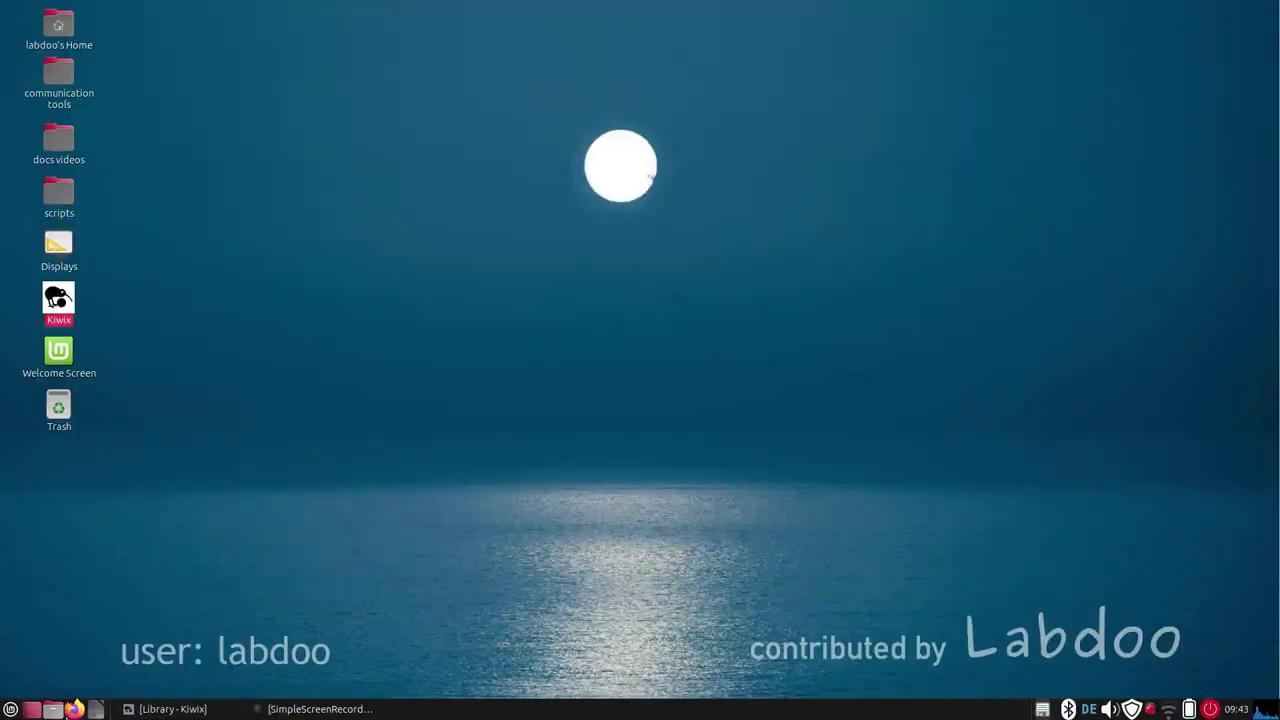
click(75, 708)
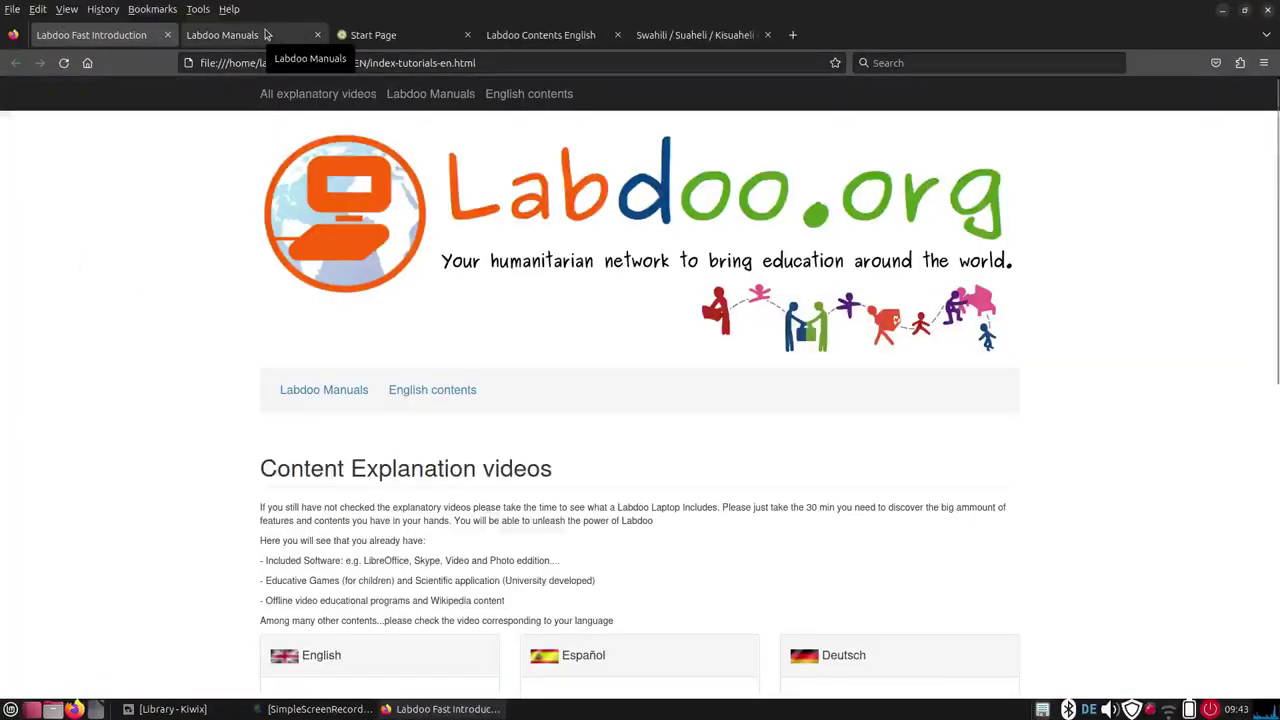
scroll(105, 433, down, 5)
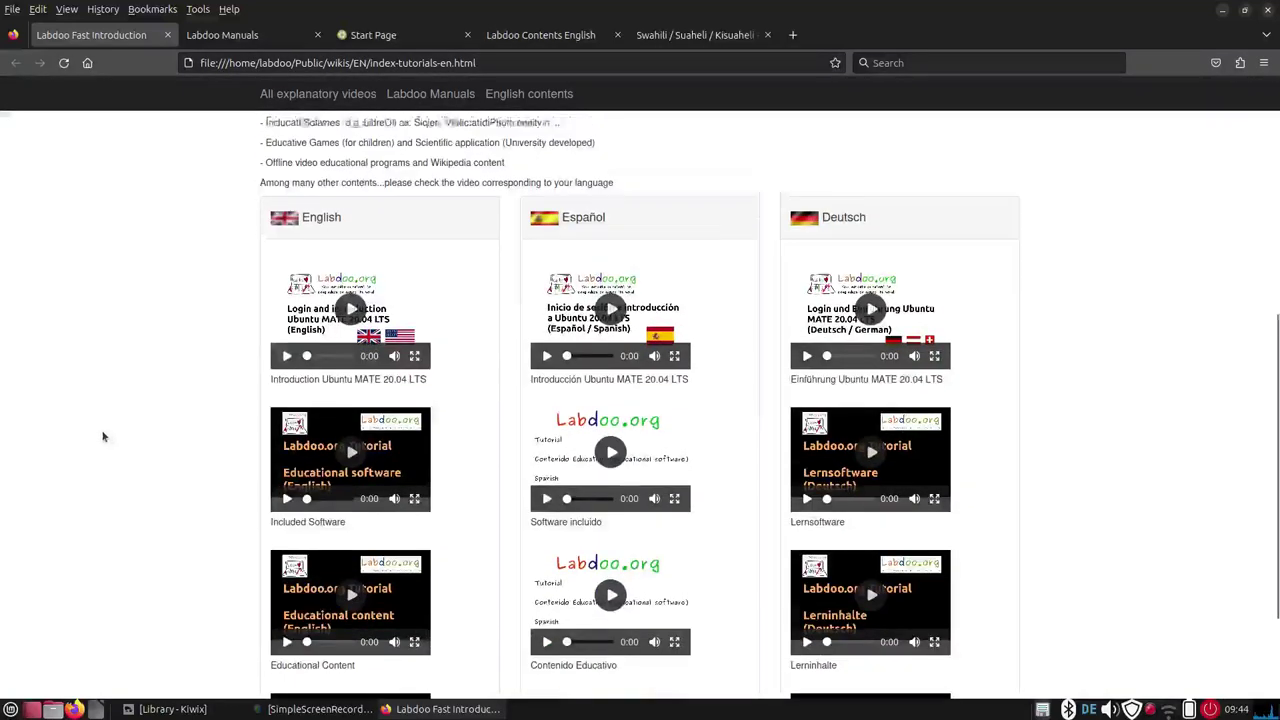
scroll(105, 433, up, 4)
scroll(100, 432, up, 1)
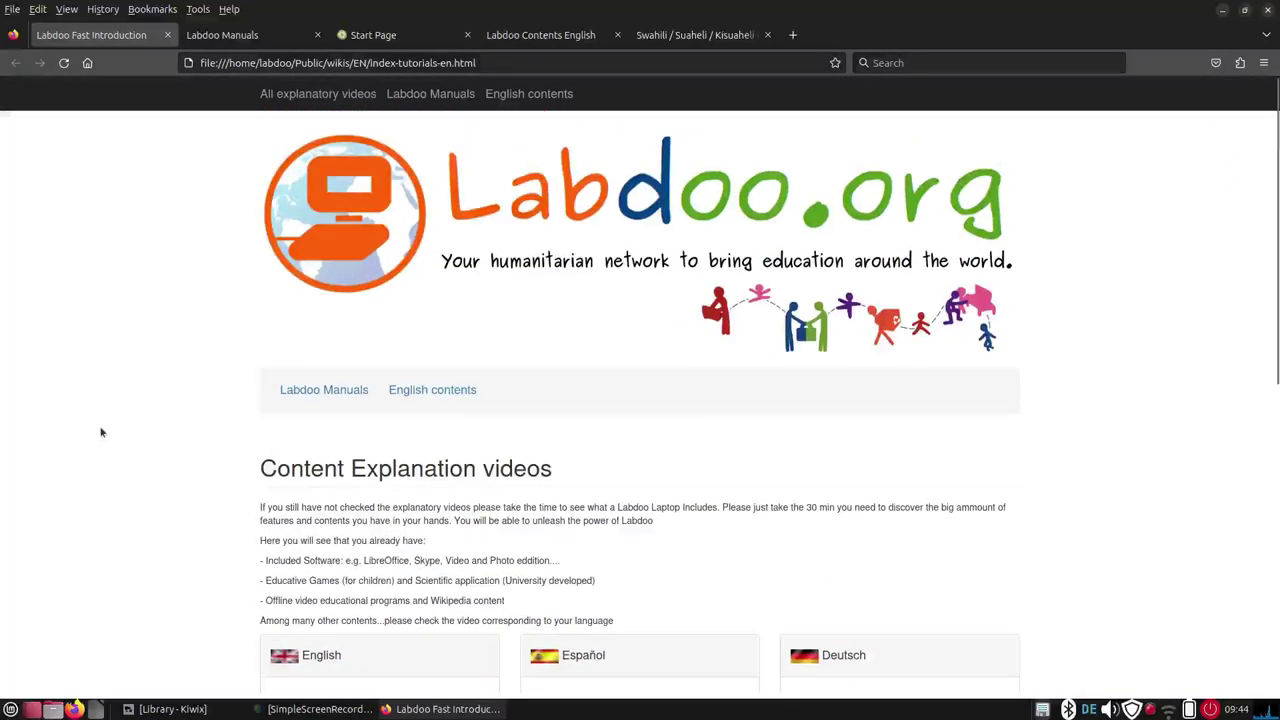
Step: Look through the Labdoo Manuals and Ubuntu MATE tabs, then the Labdoo English contents list
click(228, 38)
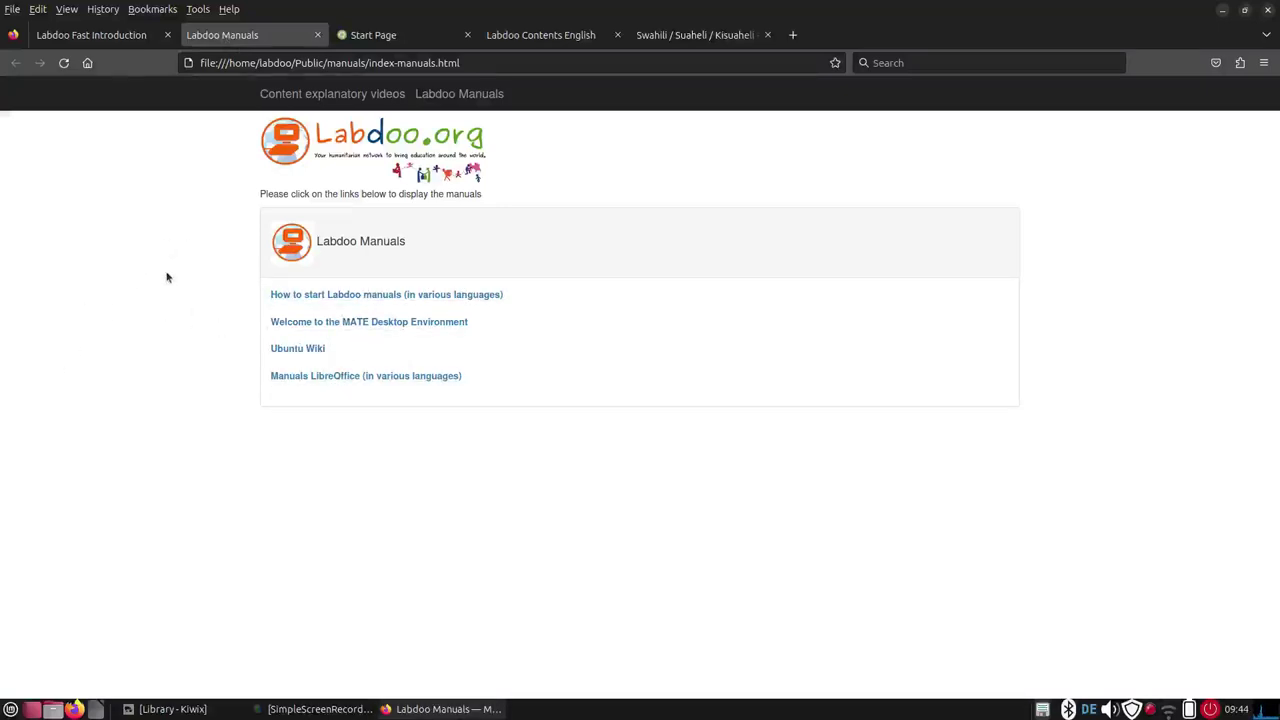
click(390, 41)
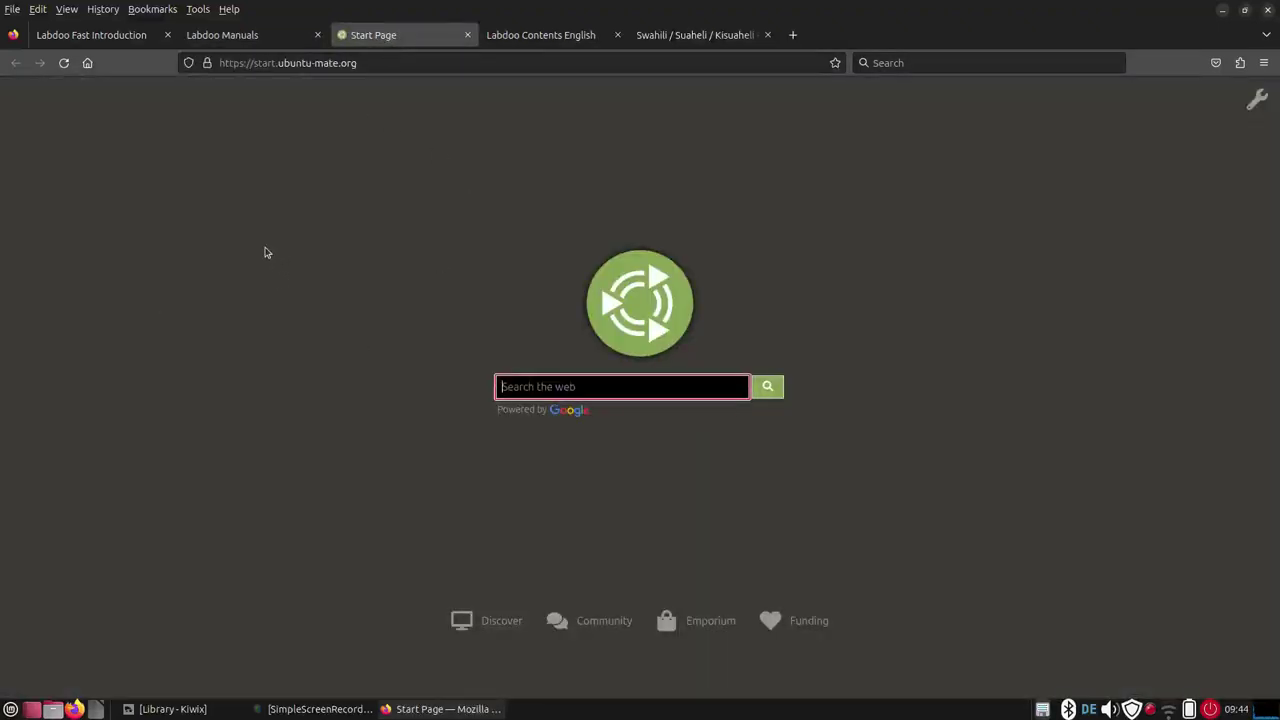
click(514, 44)
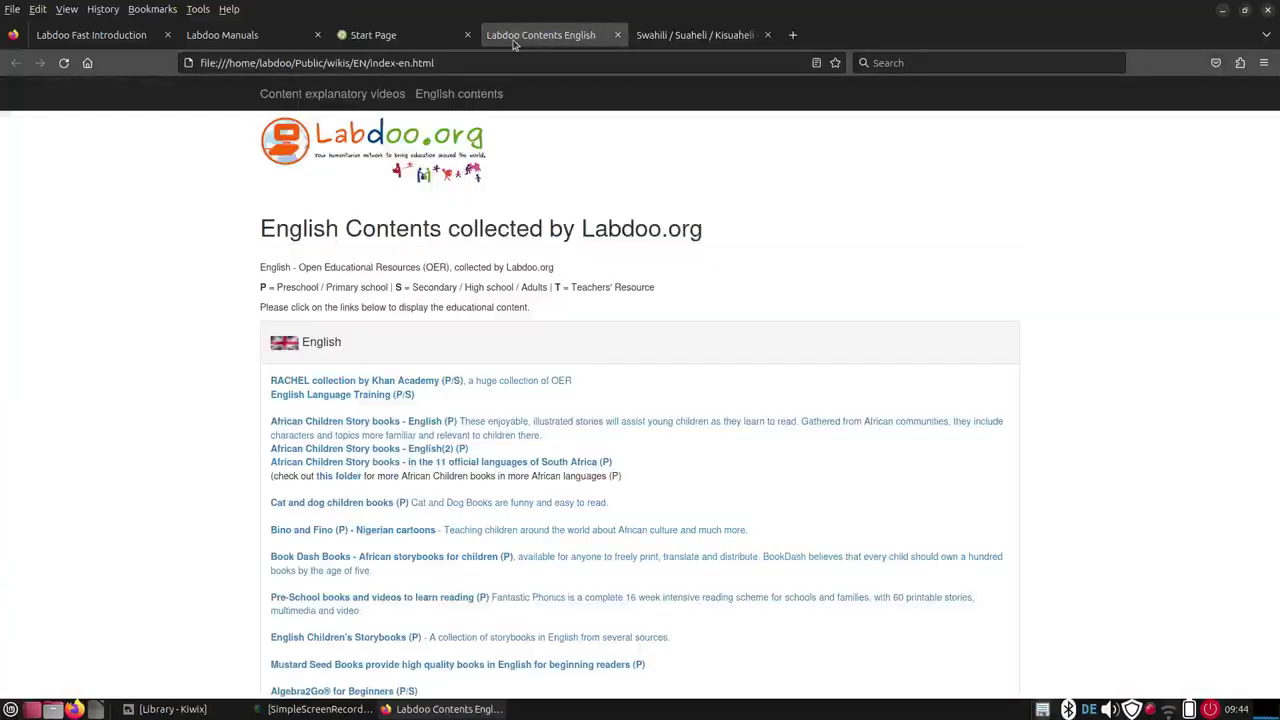
scroll(185, 254, down, 10)
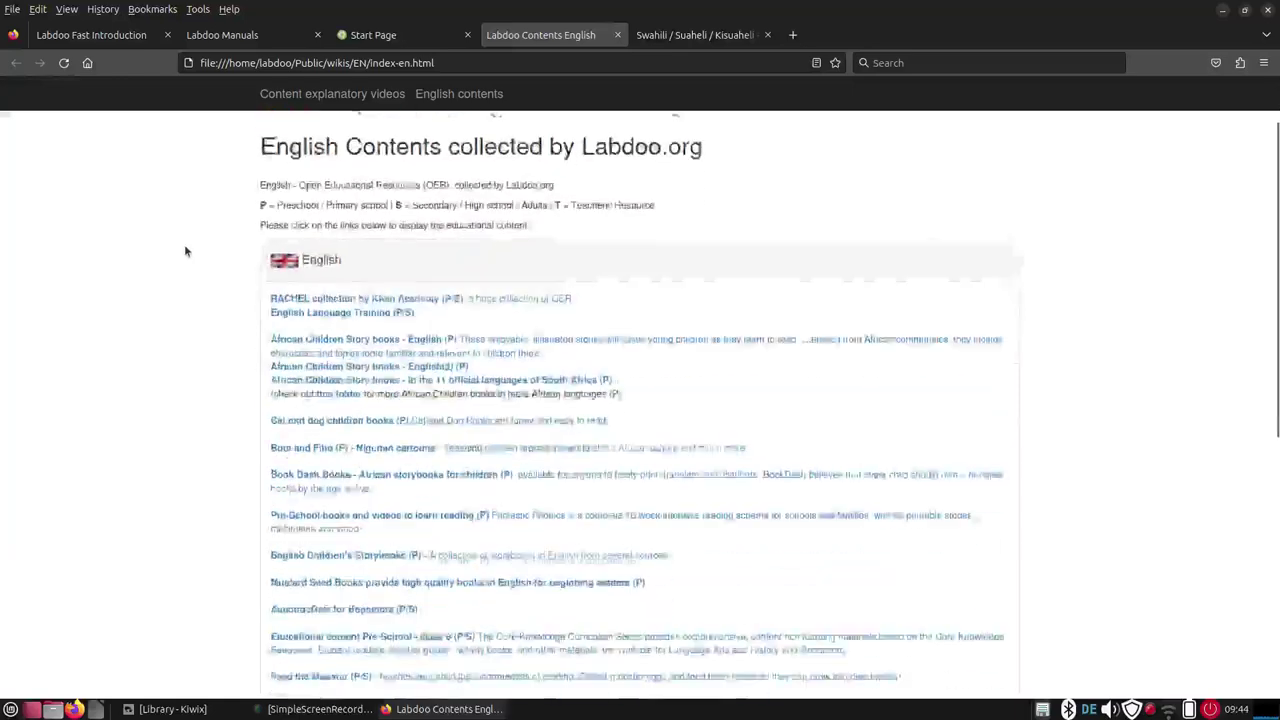
scroll(185, 252, up, 10)
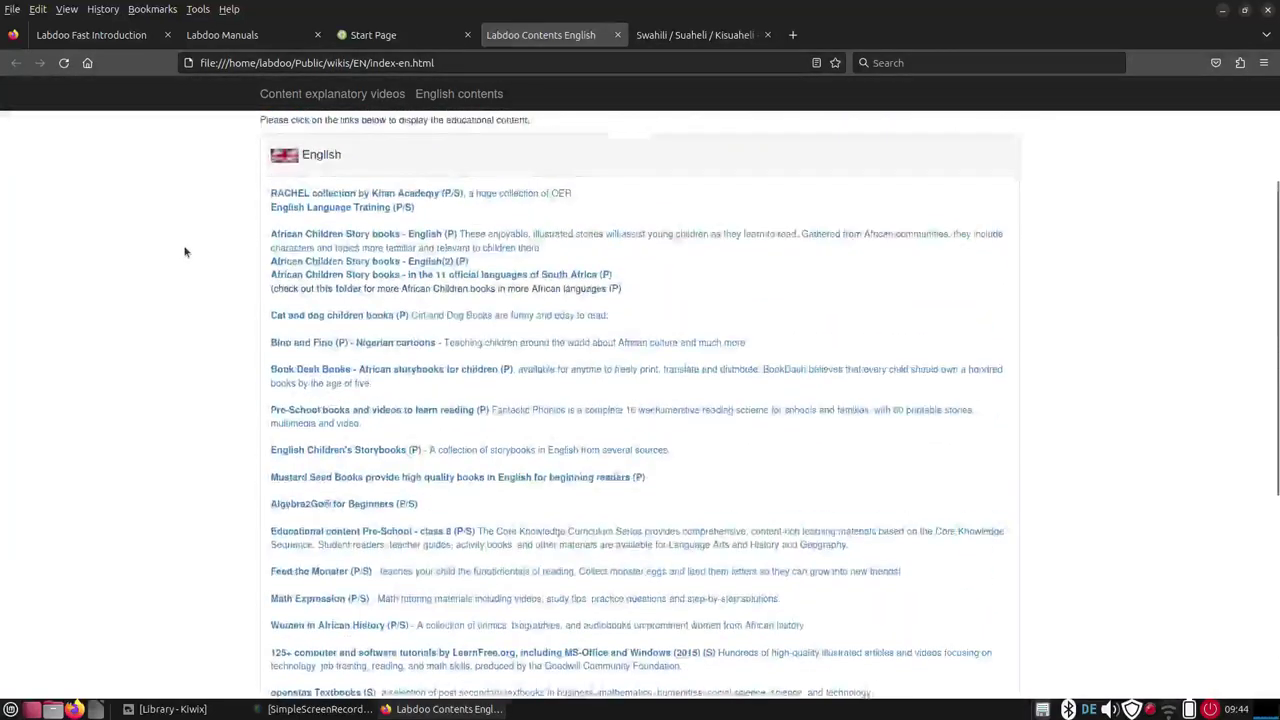
Step: Open RACHEL by Khan Academy, scroll its home page to the footer, and return to English contents
click(329, 378)
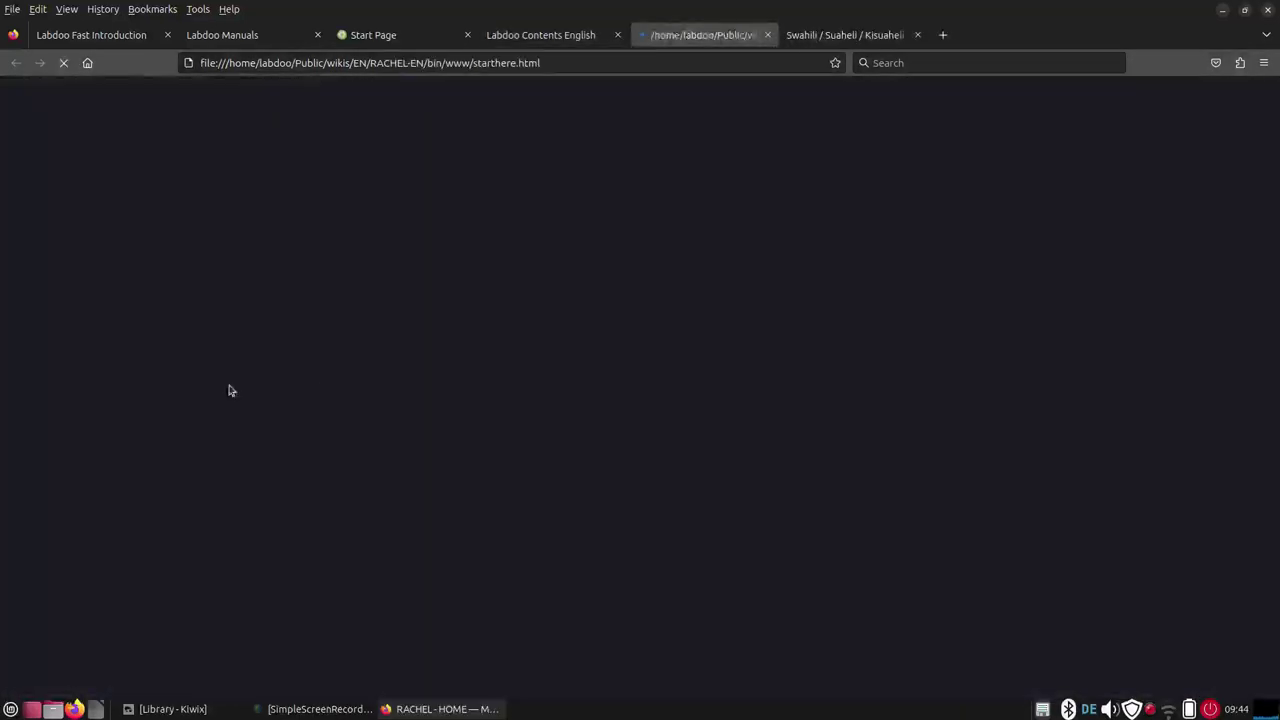
scroll(238, 279, down, 3)
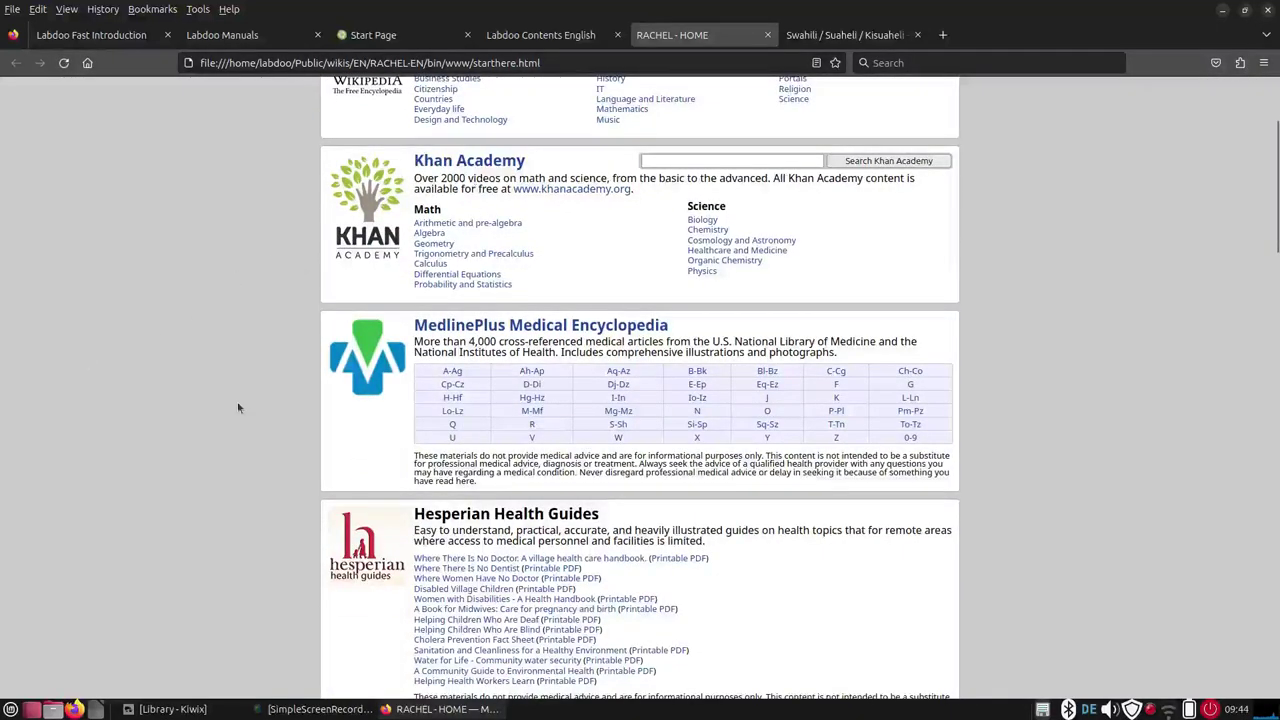
scroll(240, 400, down, 3)
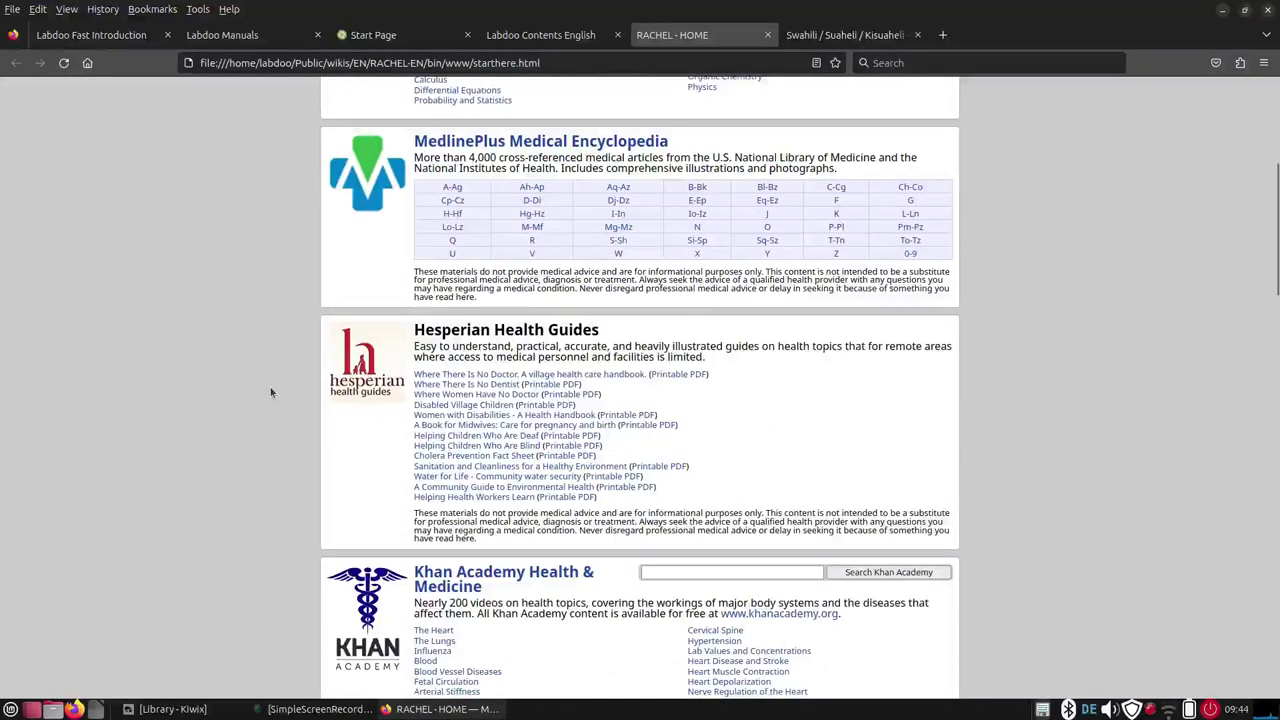
scroll(270, 392, down, 3)
scroll(270, 392, down, 3)
scroll(270, 392, down, 3)
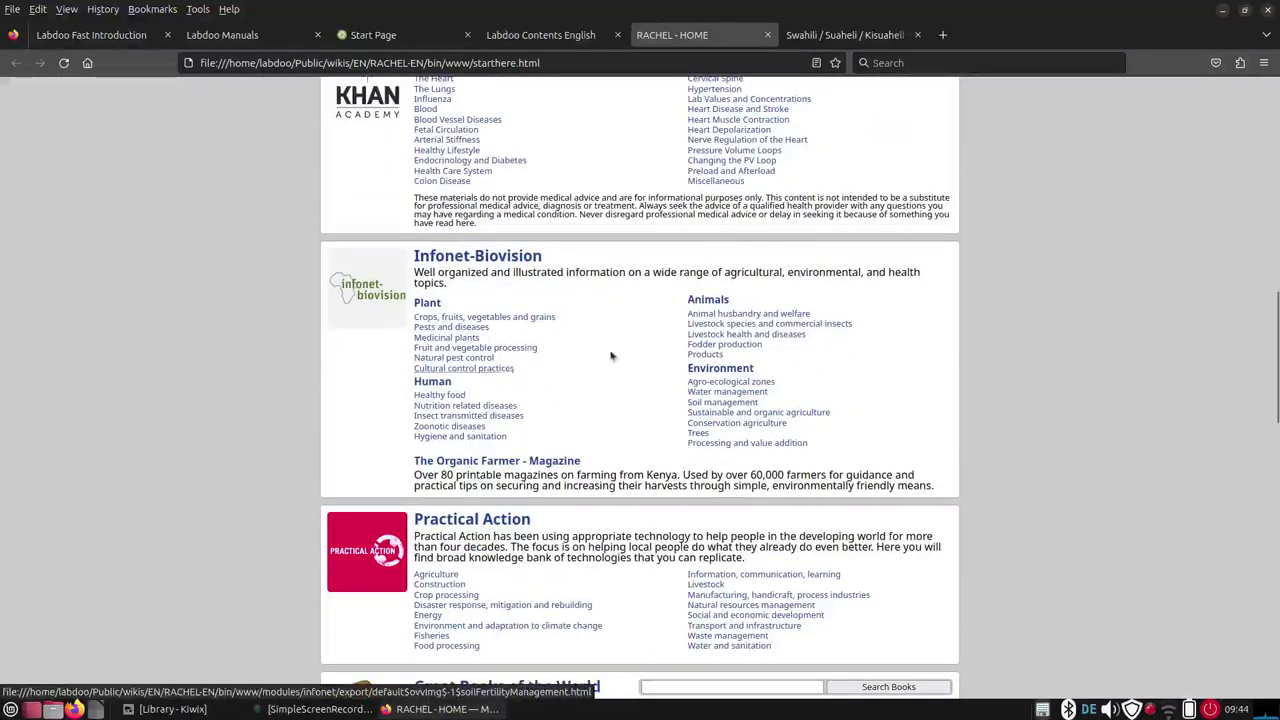
scroll(244, 413, down, 3)
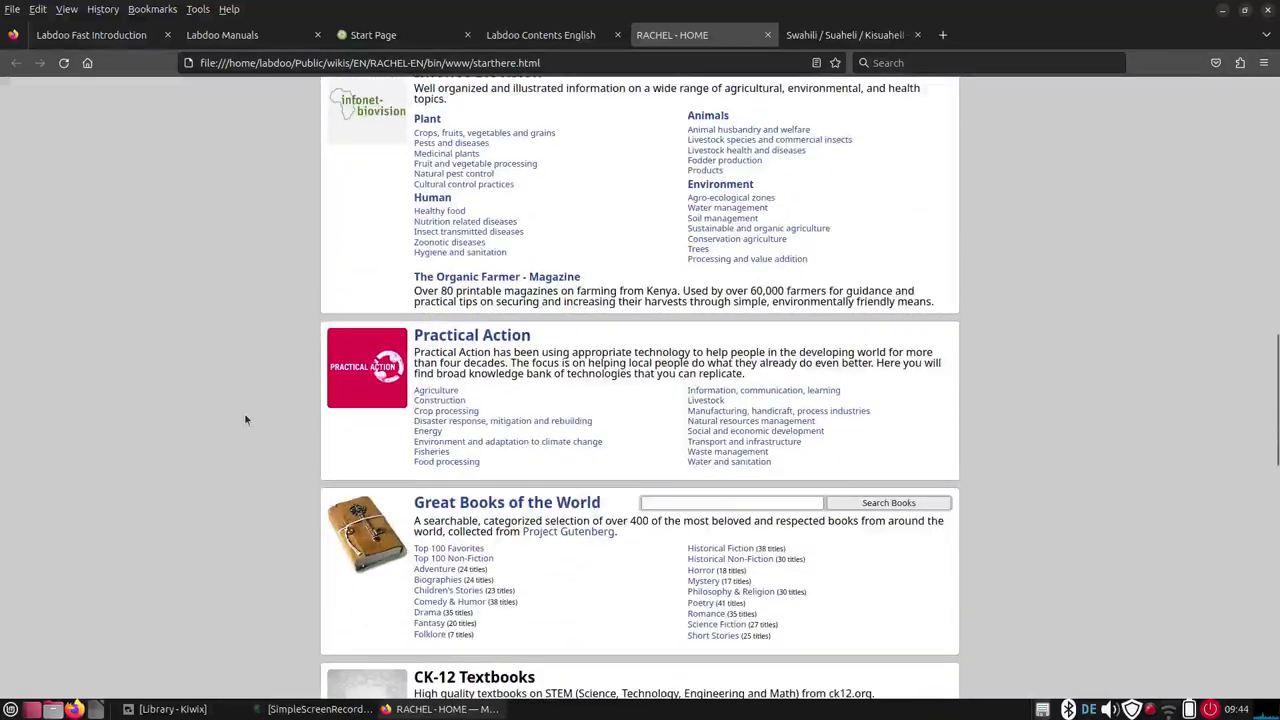
scroll(245, 420, down, 3)
scroll(245, 420, down, 3)
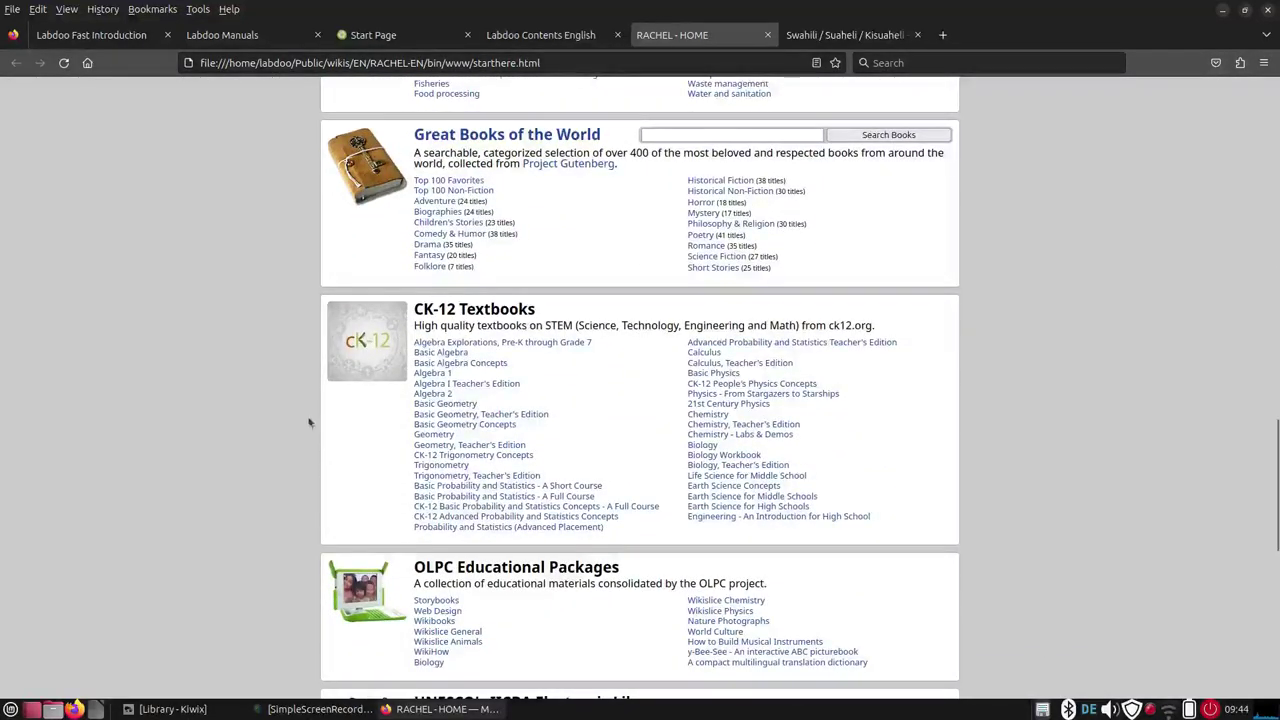
scroll(270, 420, down, 3)
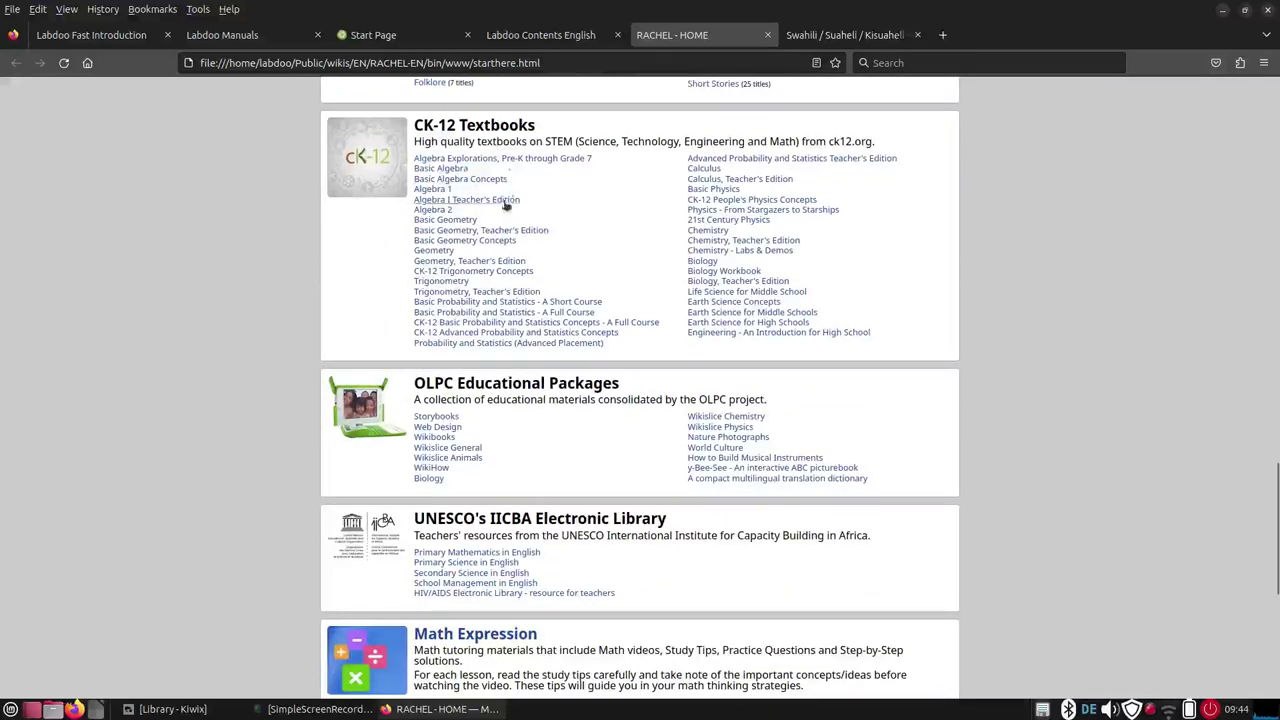
scroll(143, 405, down, 3)
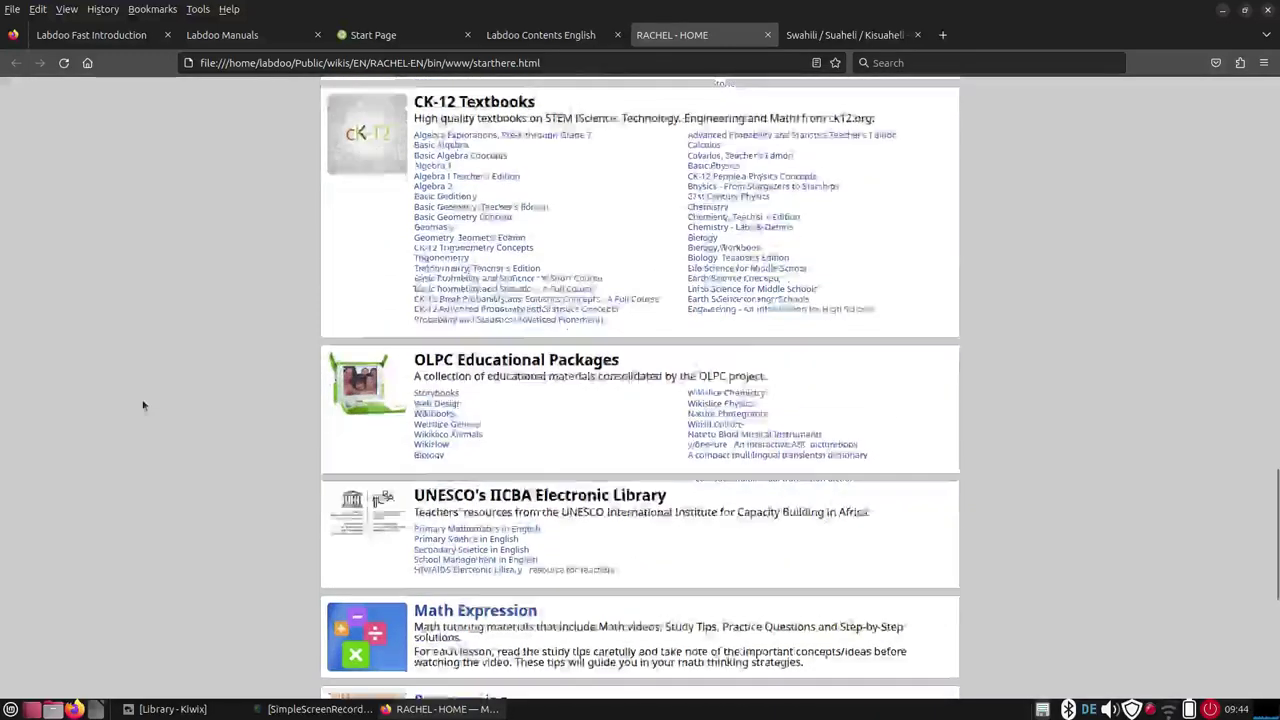
scroll(146, 404, down, 3)
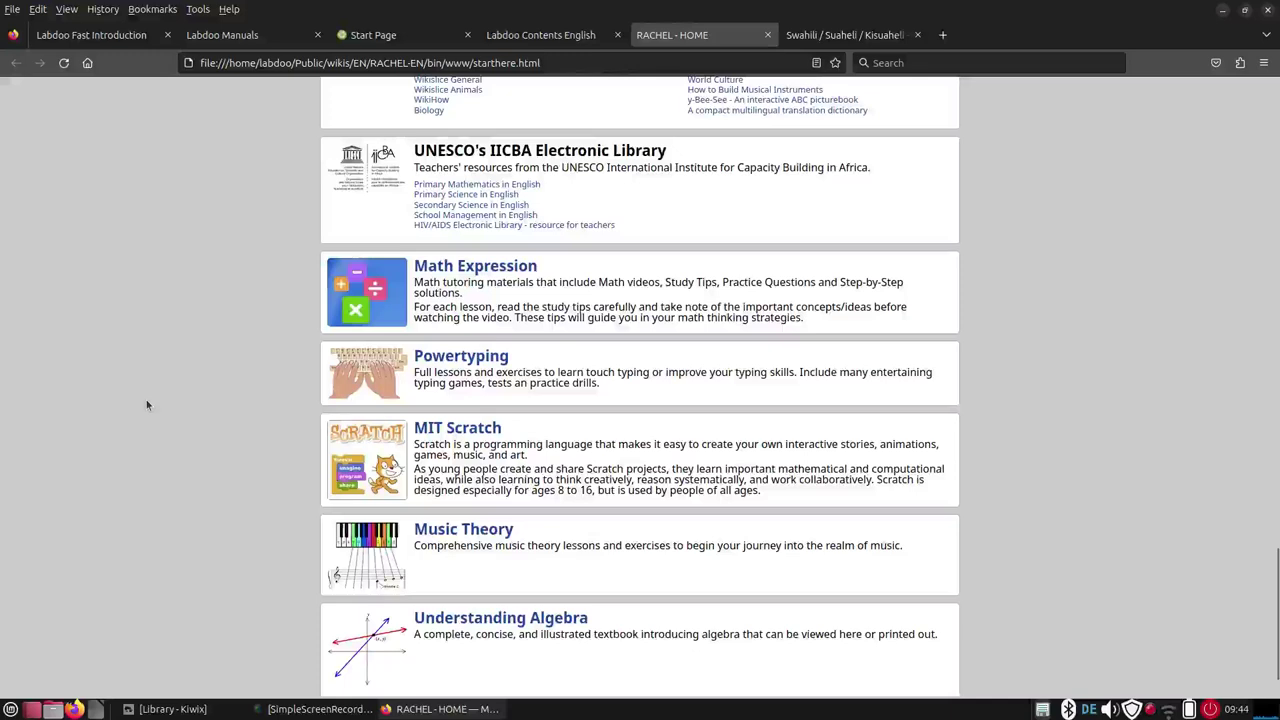
scroll(146, 404, down, 2)
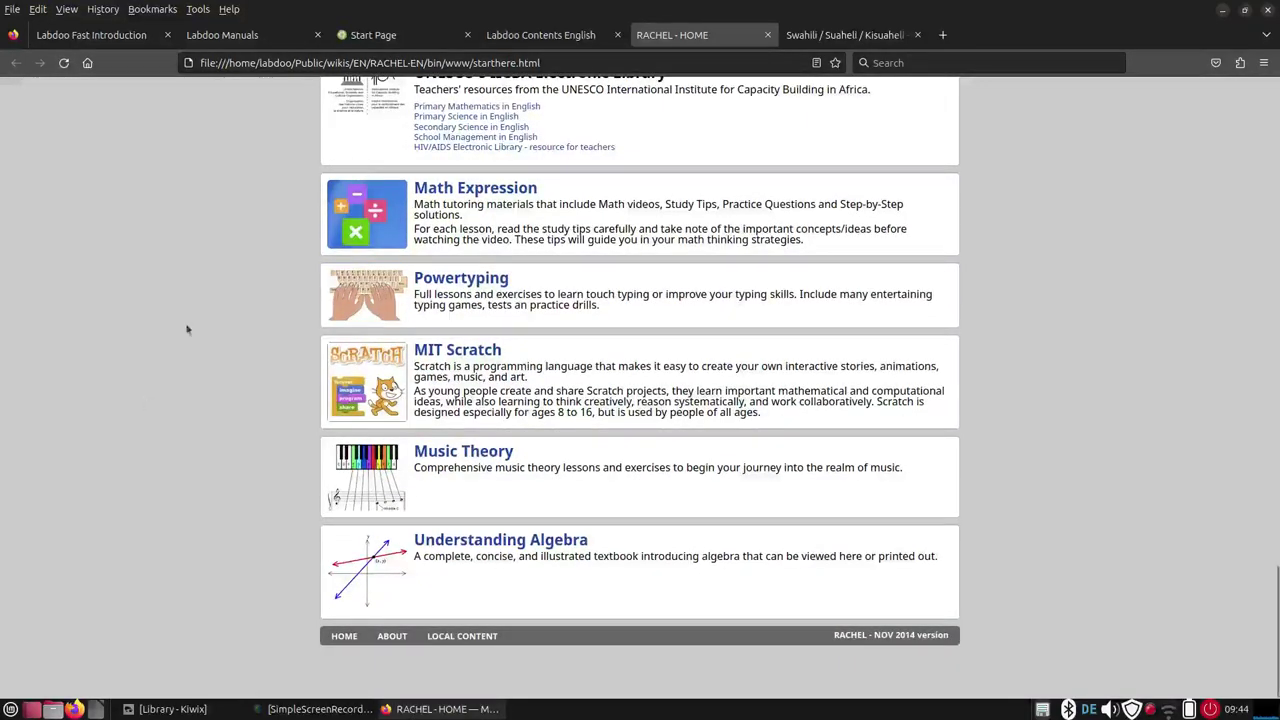
click(507, 38)
Step: Browse English Banana's Picture Dictionary from letter C's chair page to the cat page, then return
scroll(118, 405, down, 3)
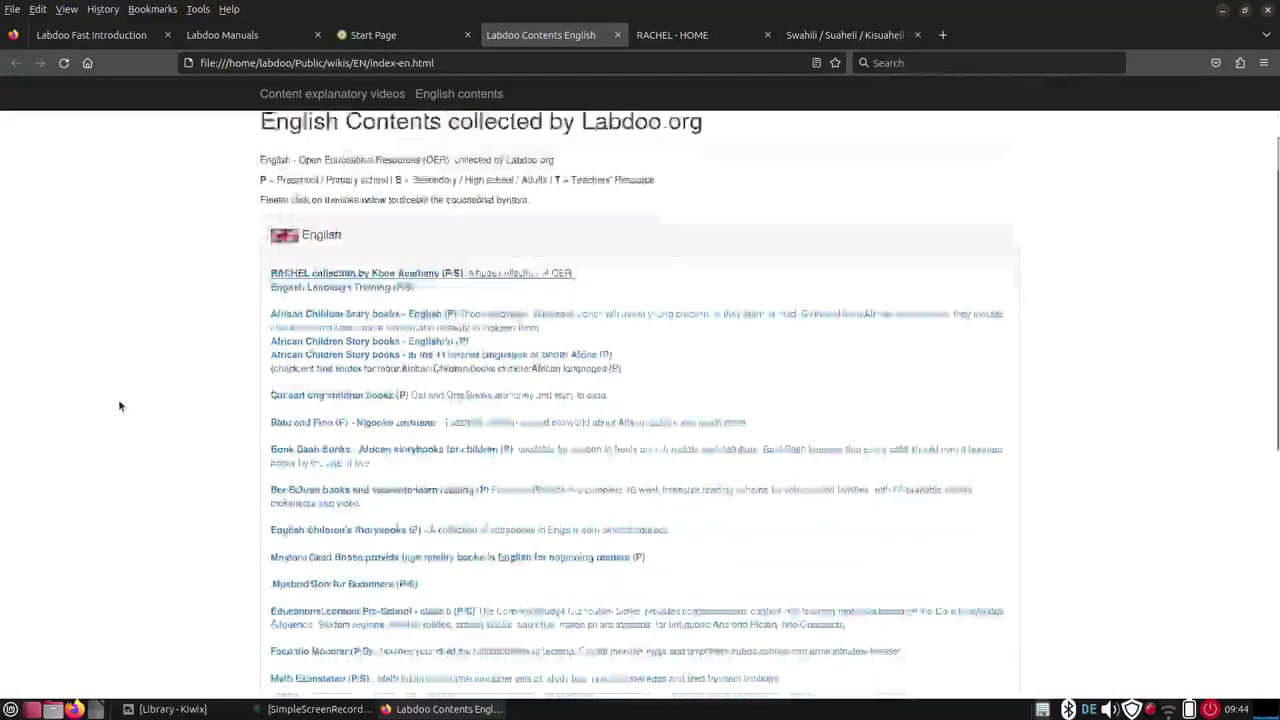
click(343, 209)
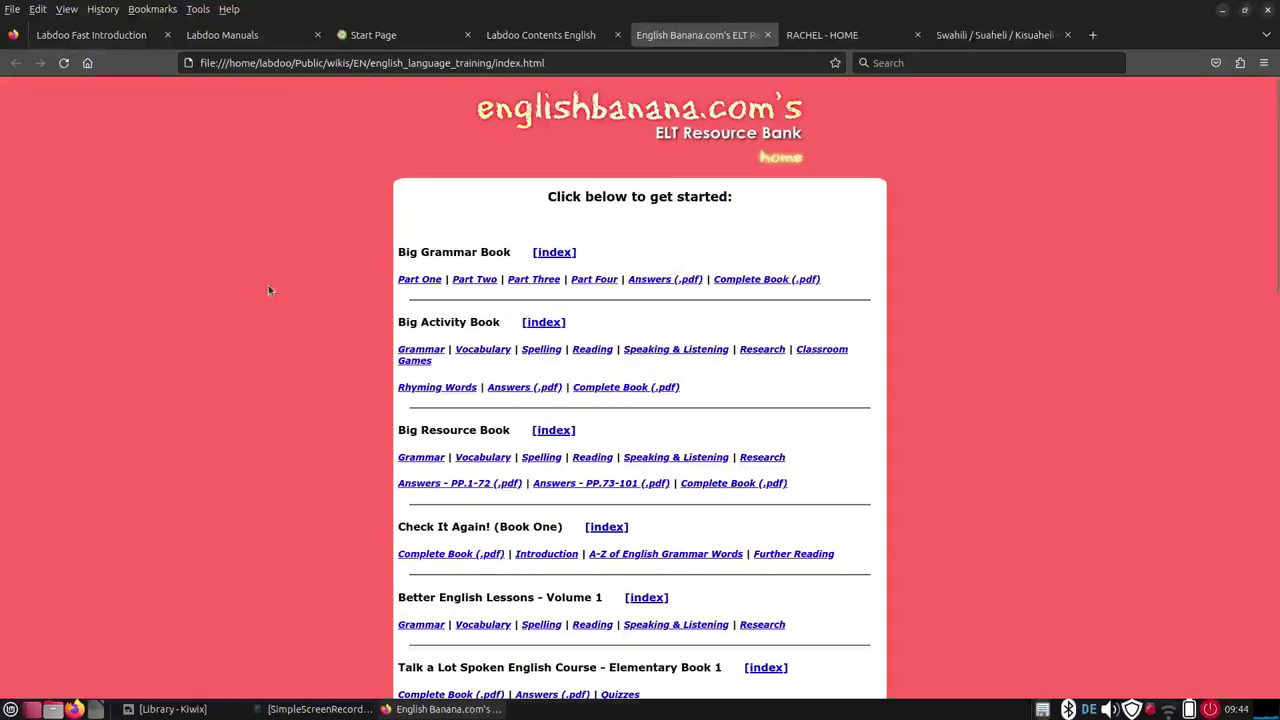
scroll(293, 275, down, 3)
scroll(293, 275, down, 10)
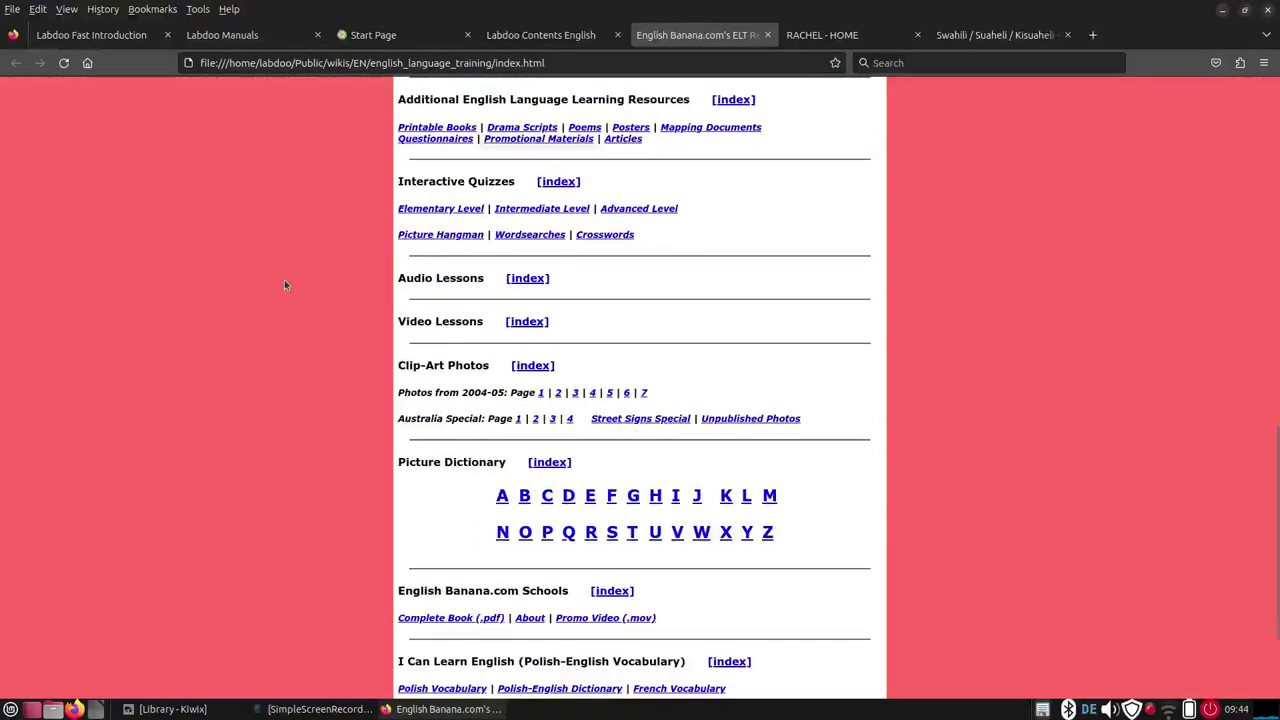
click(543, 502)
click(640, 264)
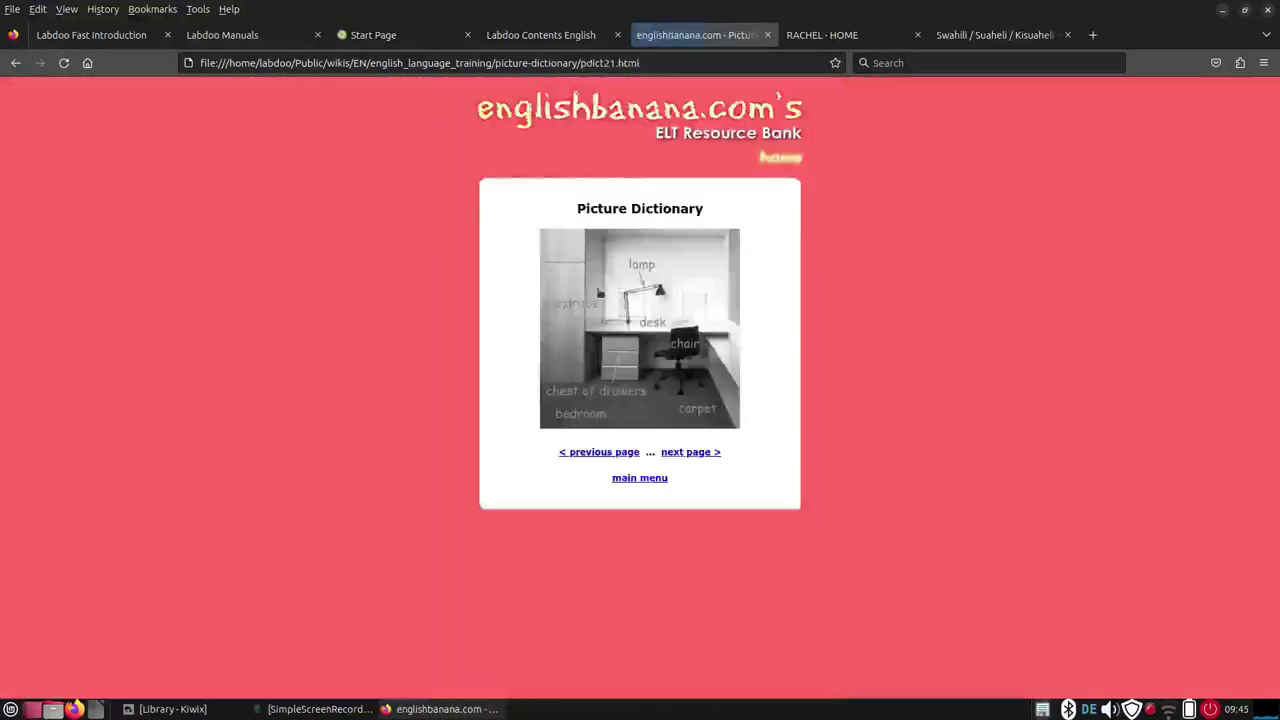
click(707, 453)
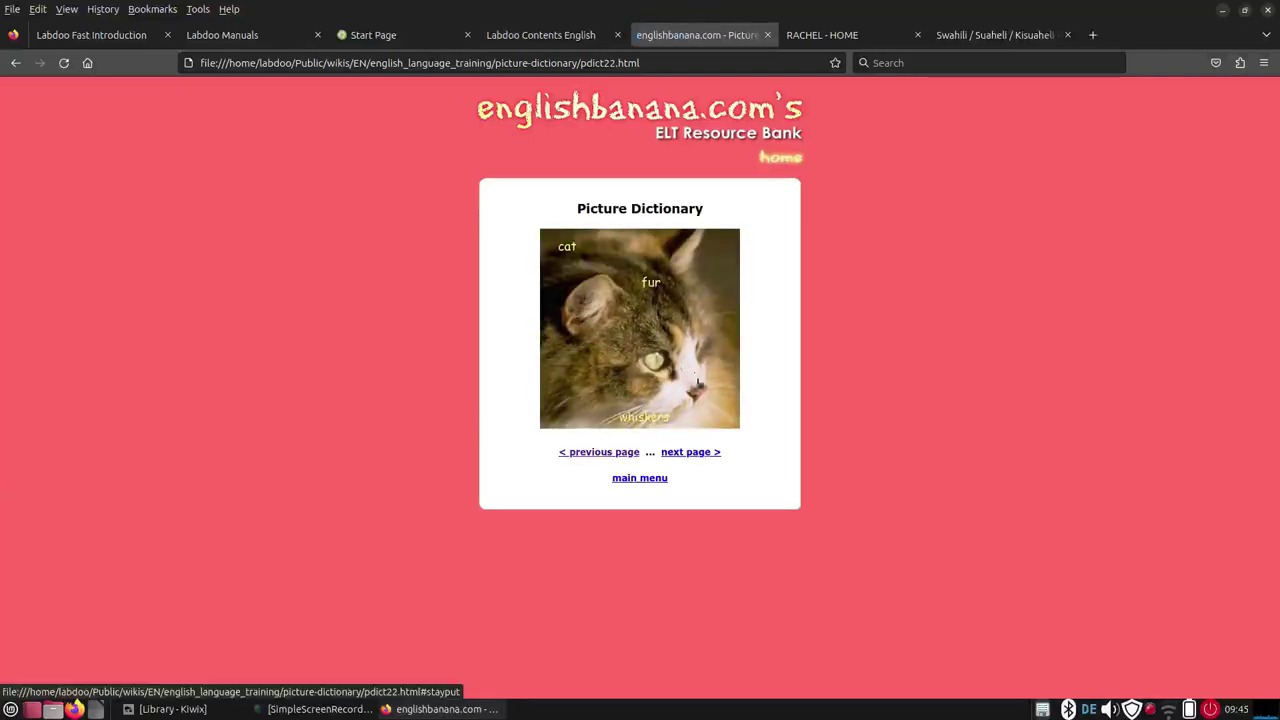
click(575, 35)
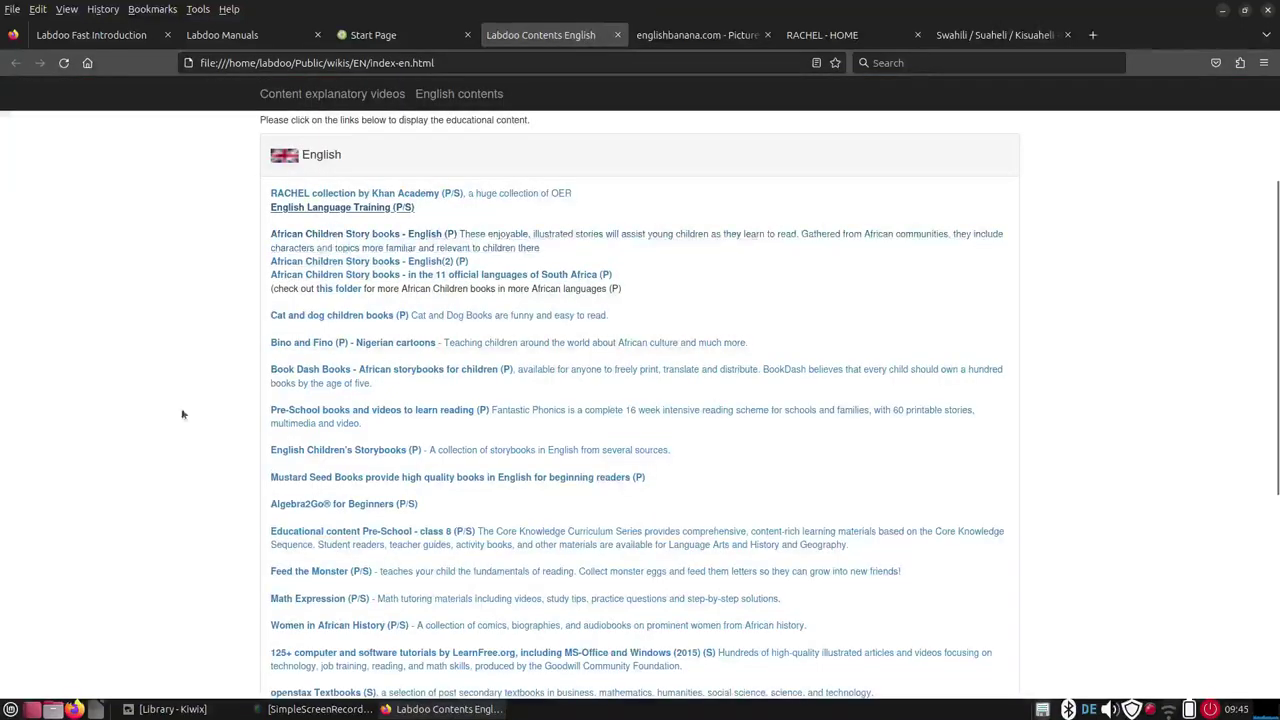
Step: Open the UNESCO IICBA Primary Mathematics in English series, browse it, then return to English contents
scroll(182, 414, down, 5)
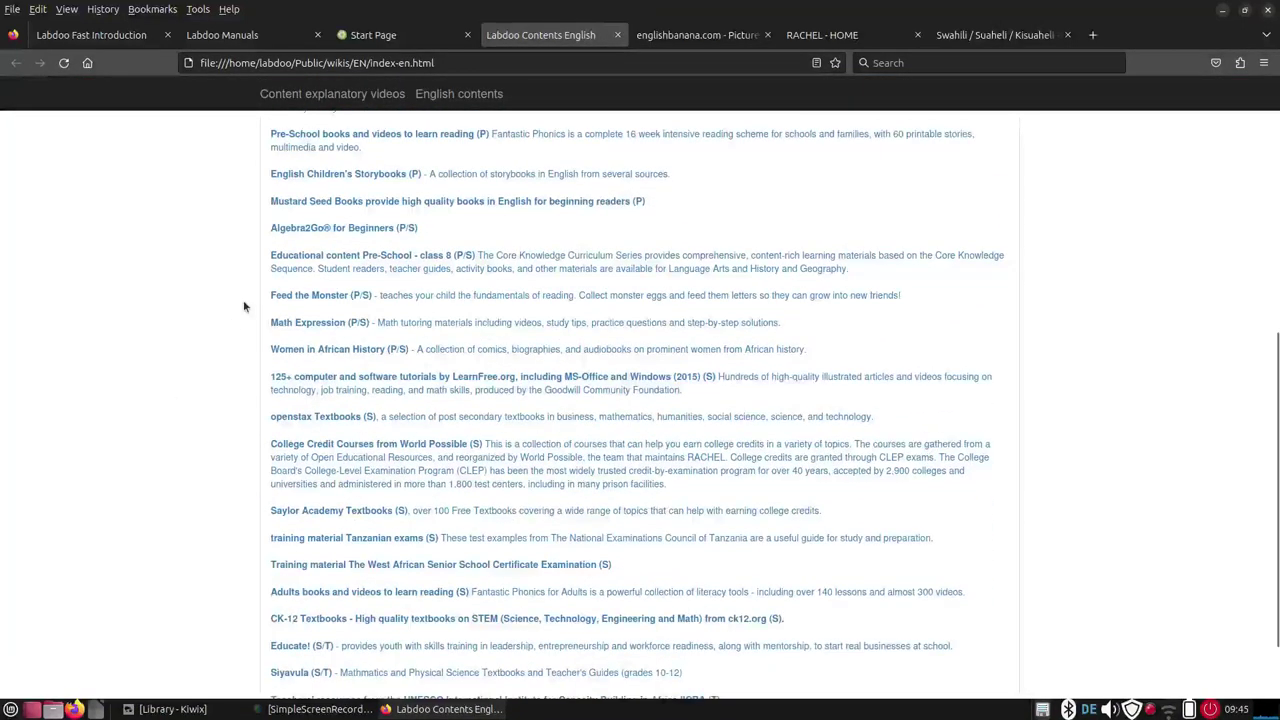
scroll(205, 294, down, 2)
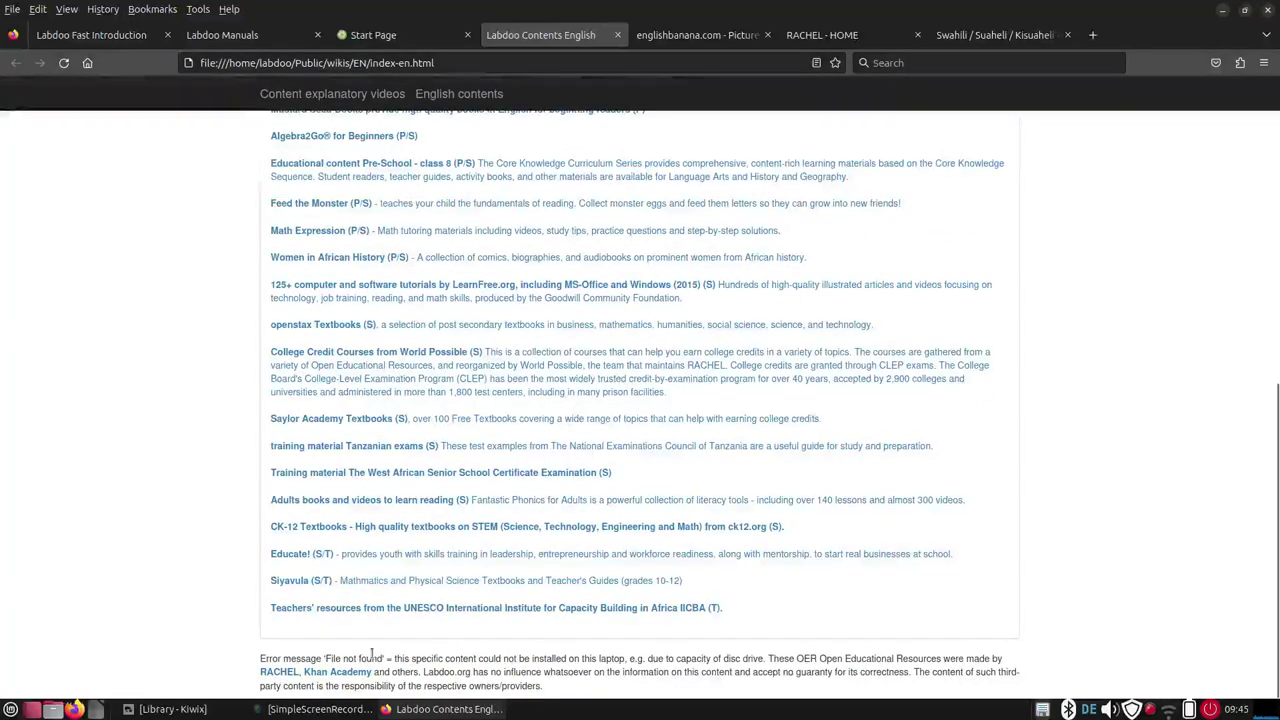
click(403, 608)
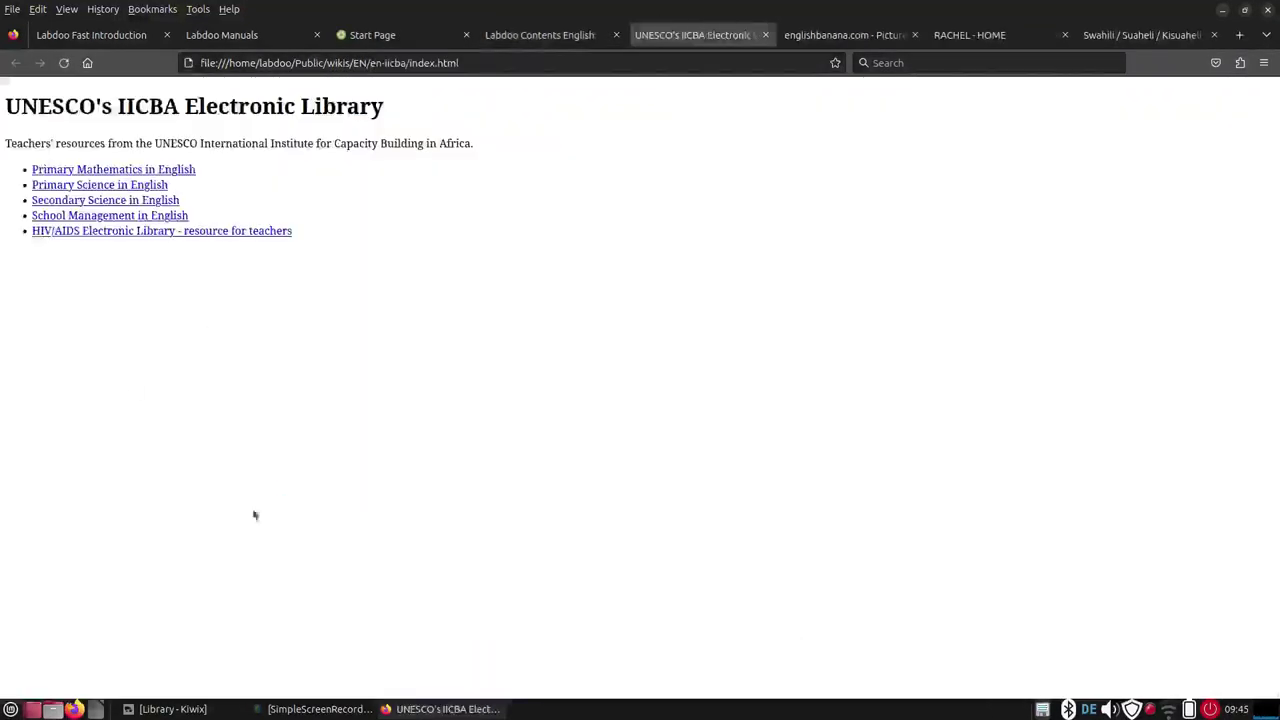
click(50, 172)
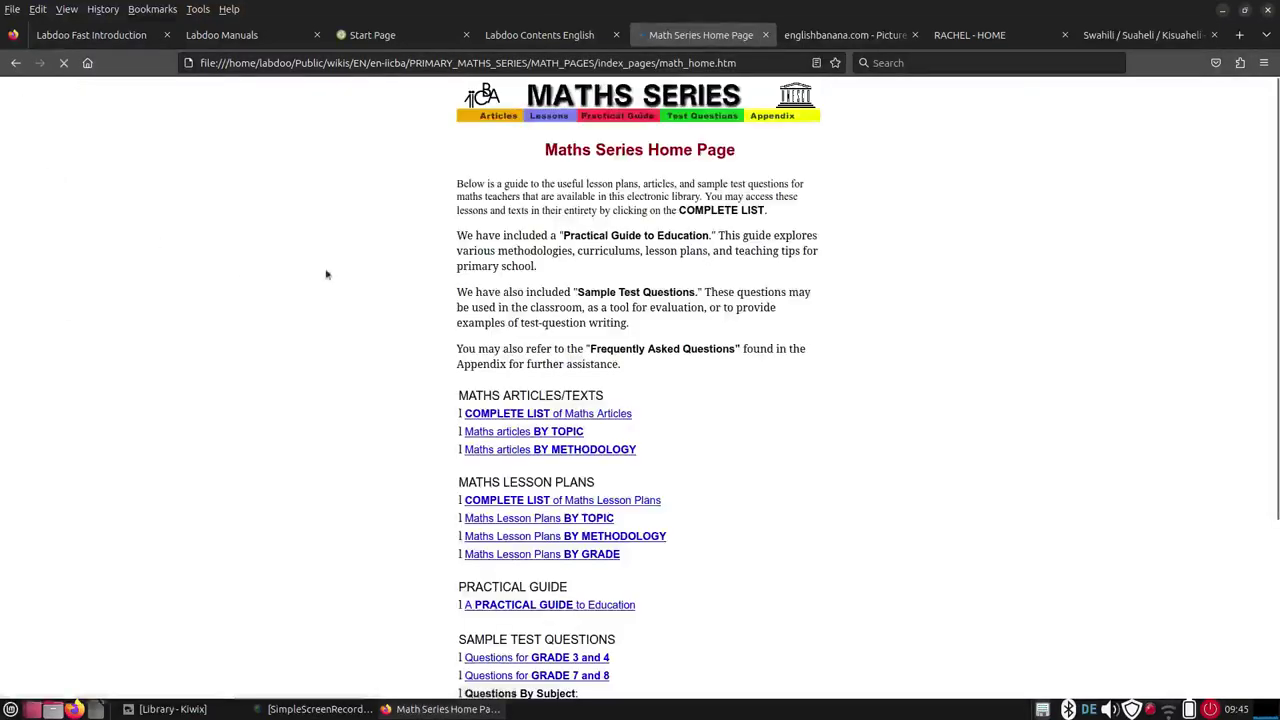
scroll(357, 206, down, 3)
scroll(348, 216, down, 1)
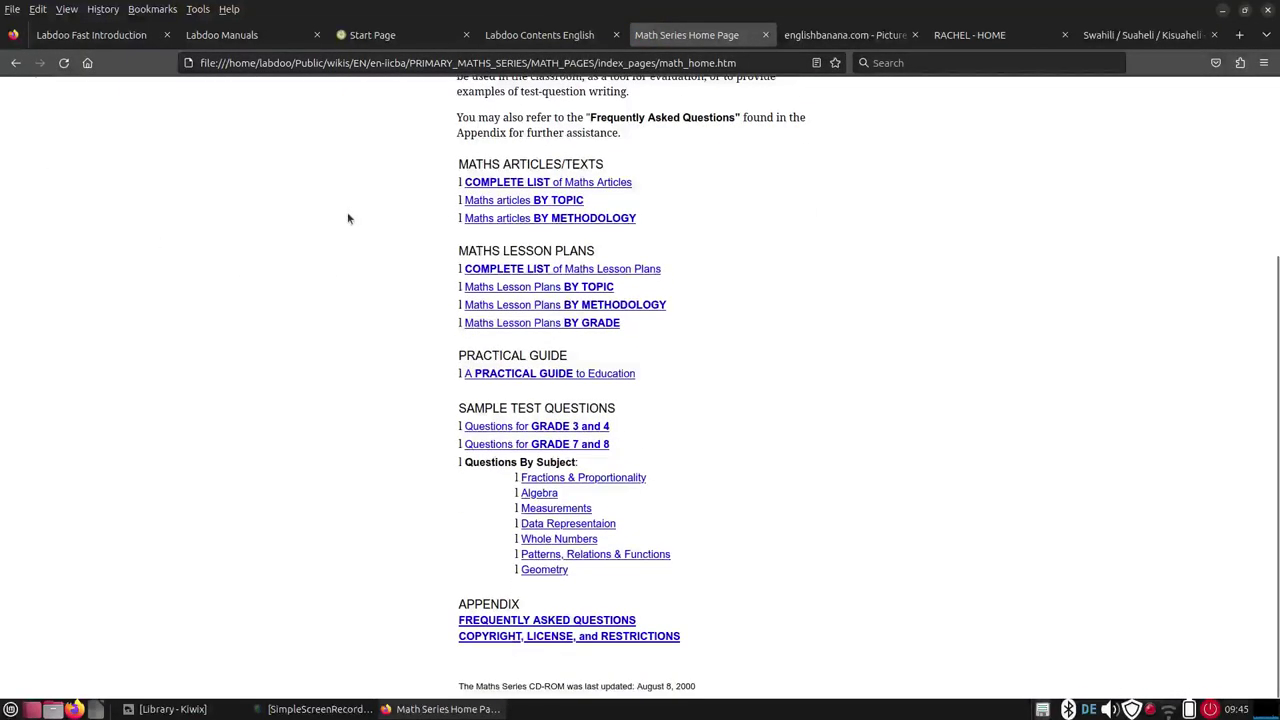
click(547, 42)
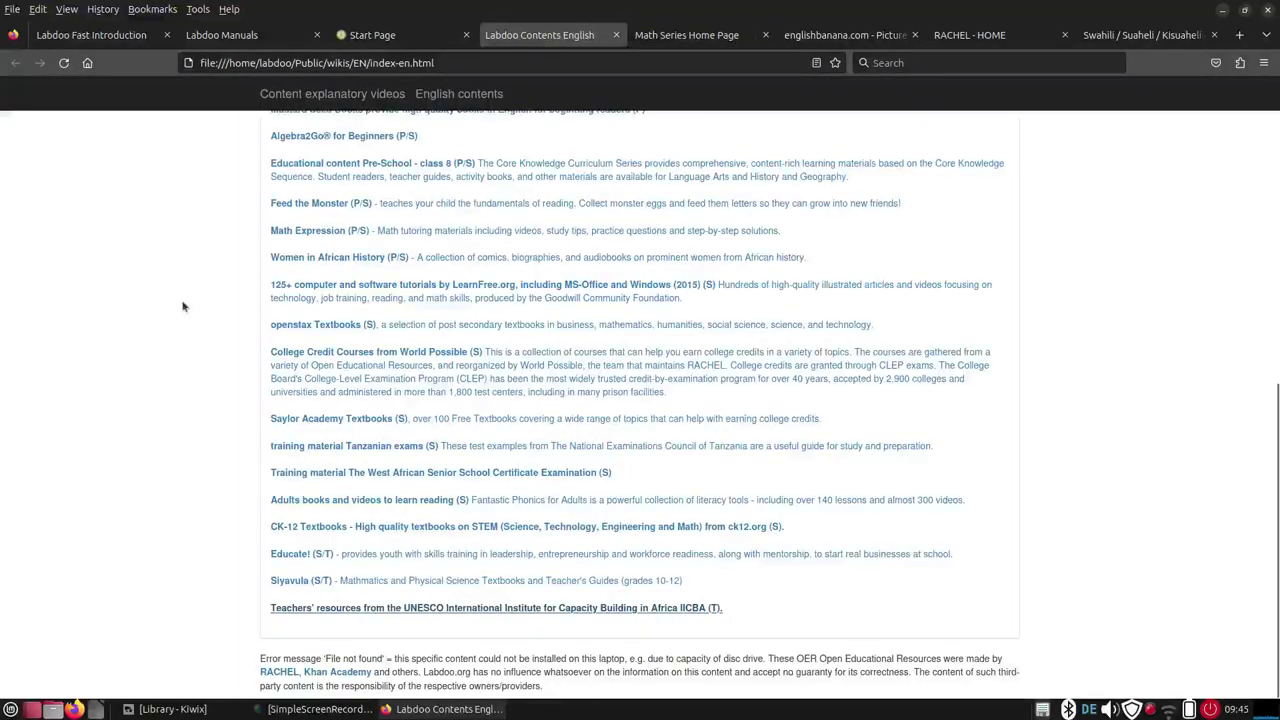
Step: Minimize Firefox to reveal the desktop and bring up SimpleScreenRecorder's tray menu
scroll(182, 306, up, 11)
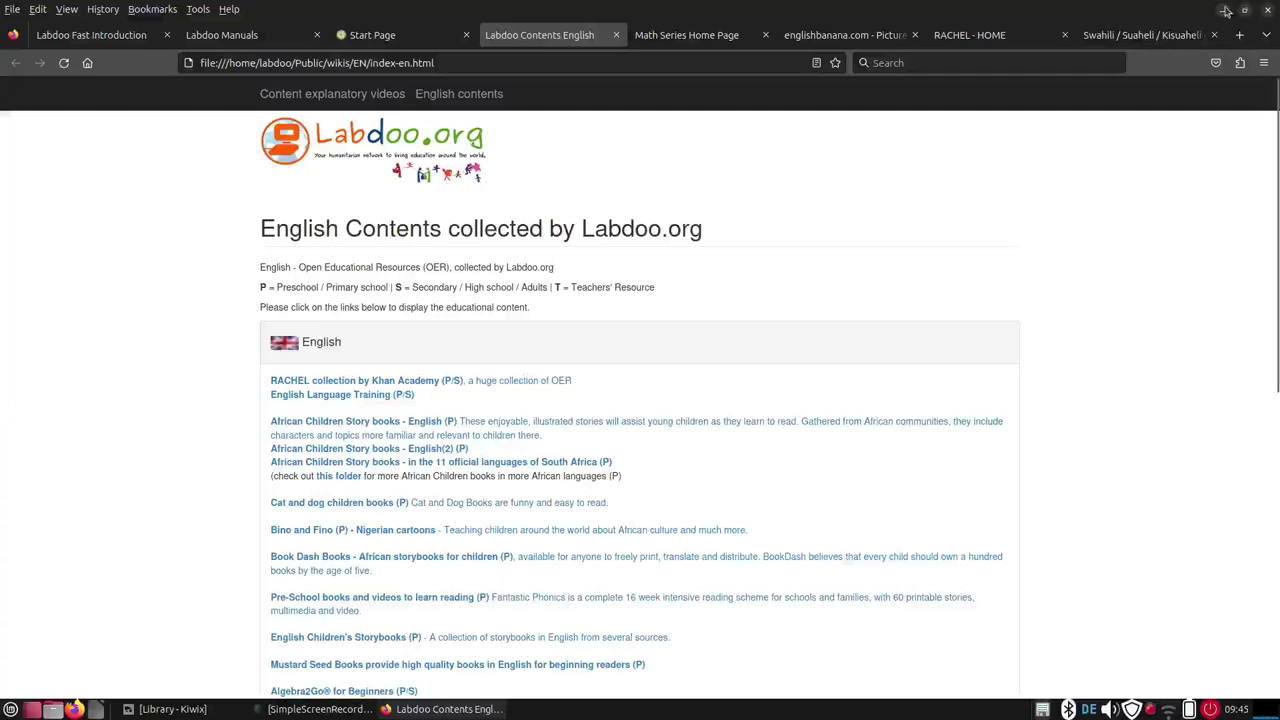
click(1225, 11)
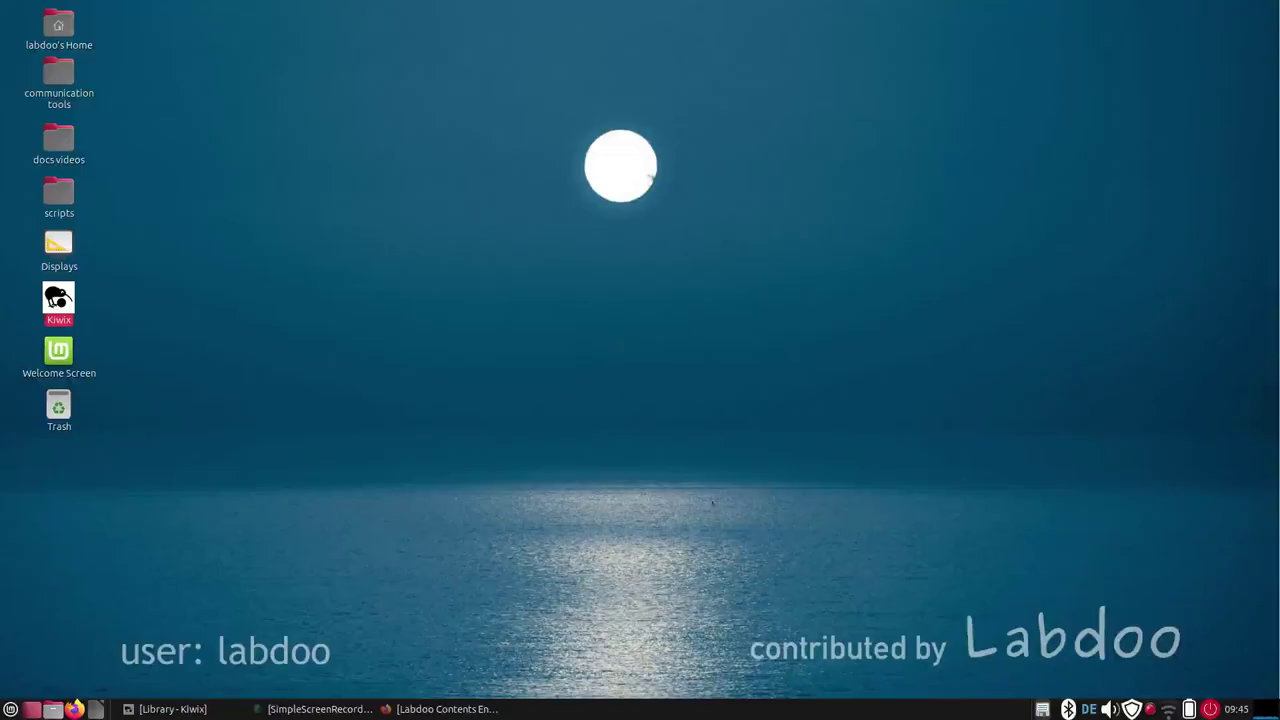
right_click(1151, 710)
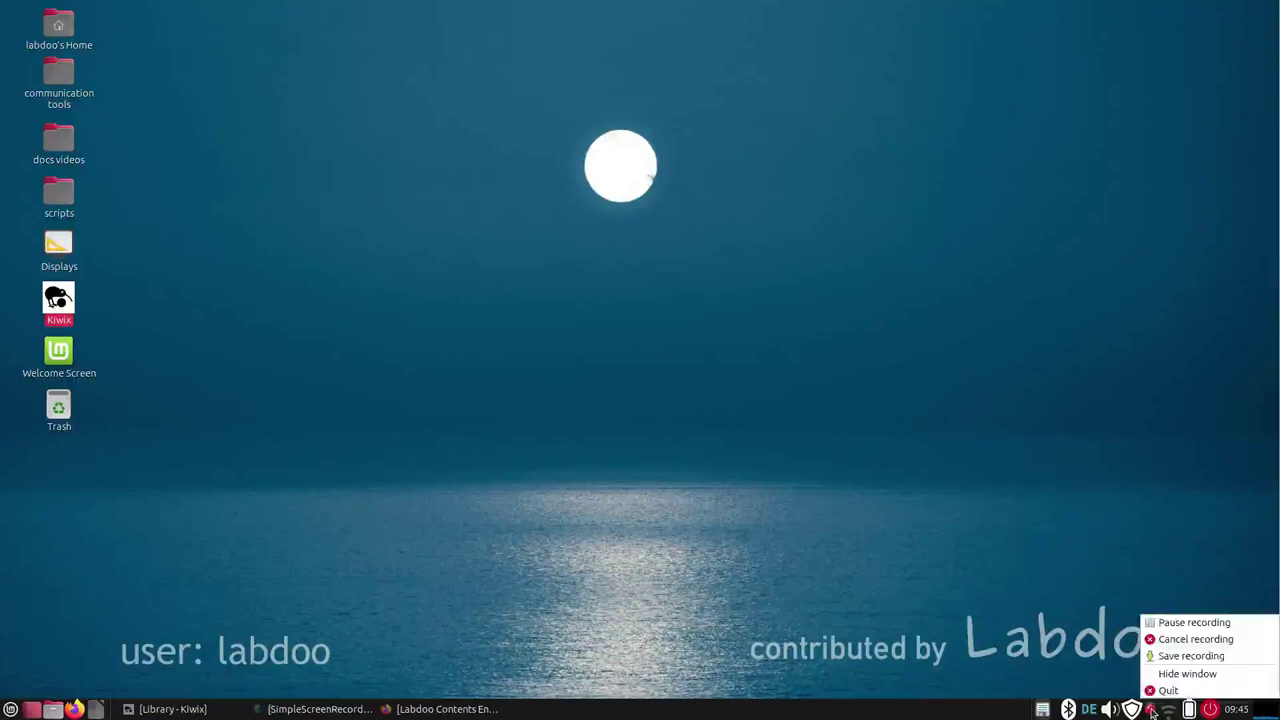